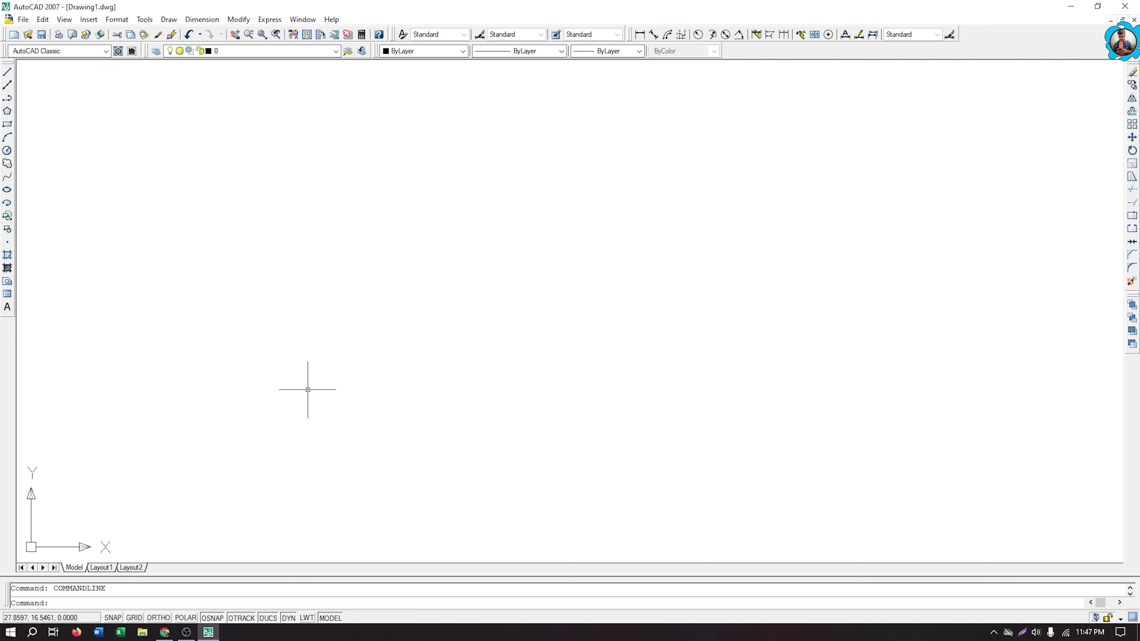
# Step: Set the drawing units to Architectural length with a precision of 0'-0 1/8"
pyautogui.write('un')
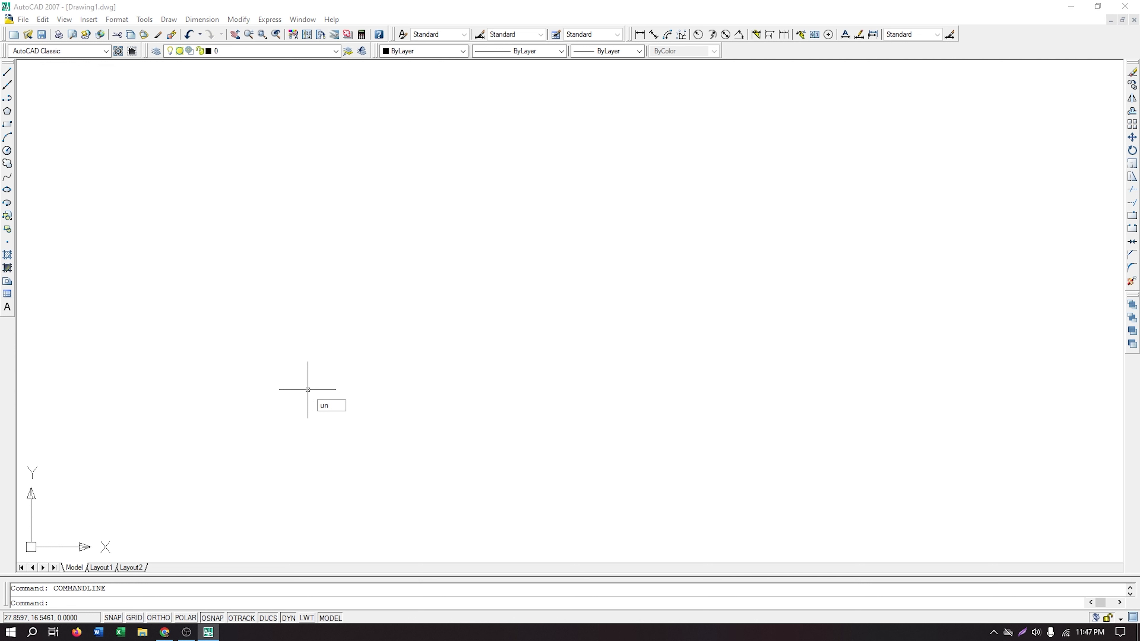
pyautogui.press('Return')
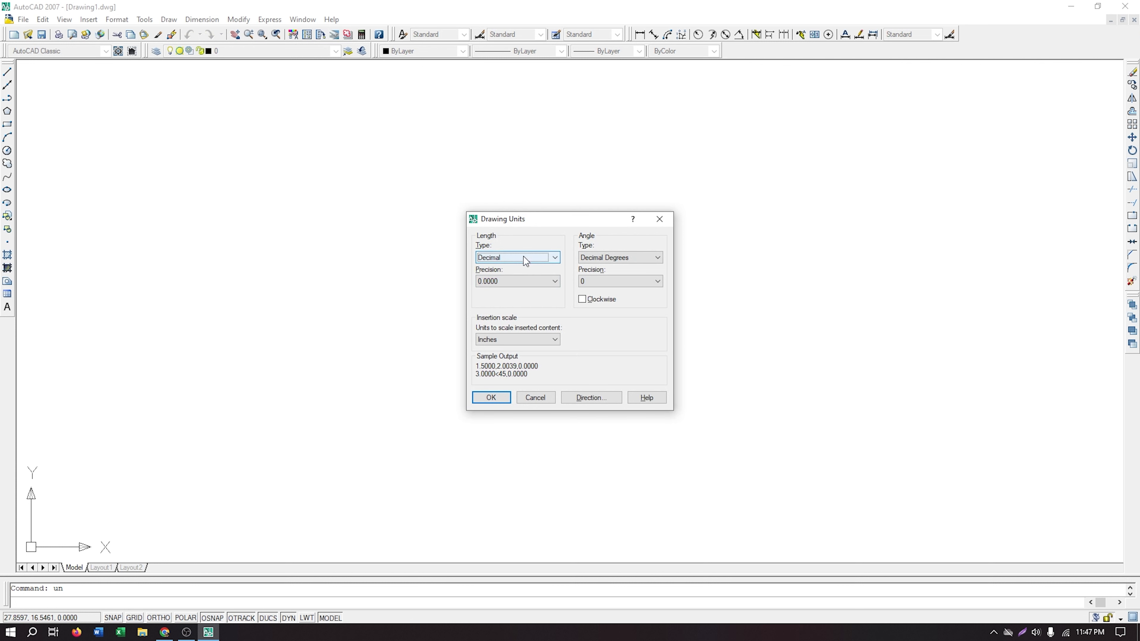
pyautogui.click(555, 258)
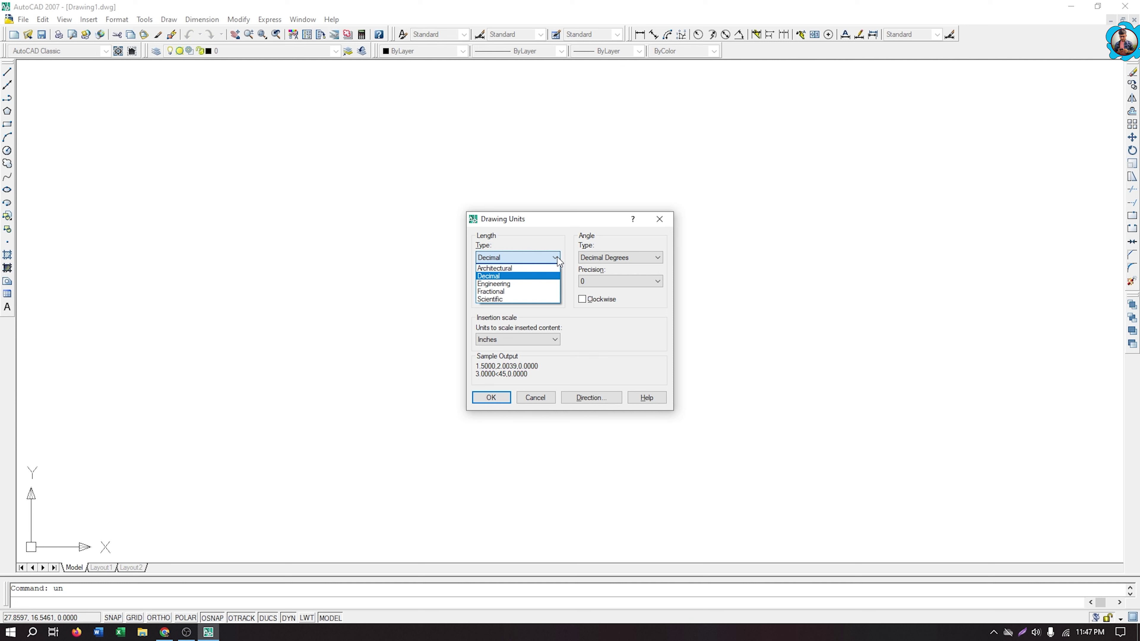
pyautogui.click(527, 268)
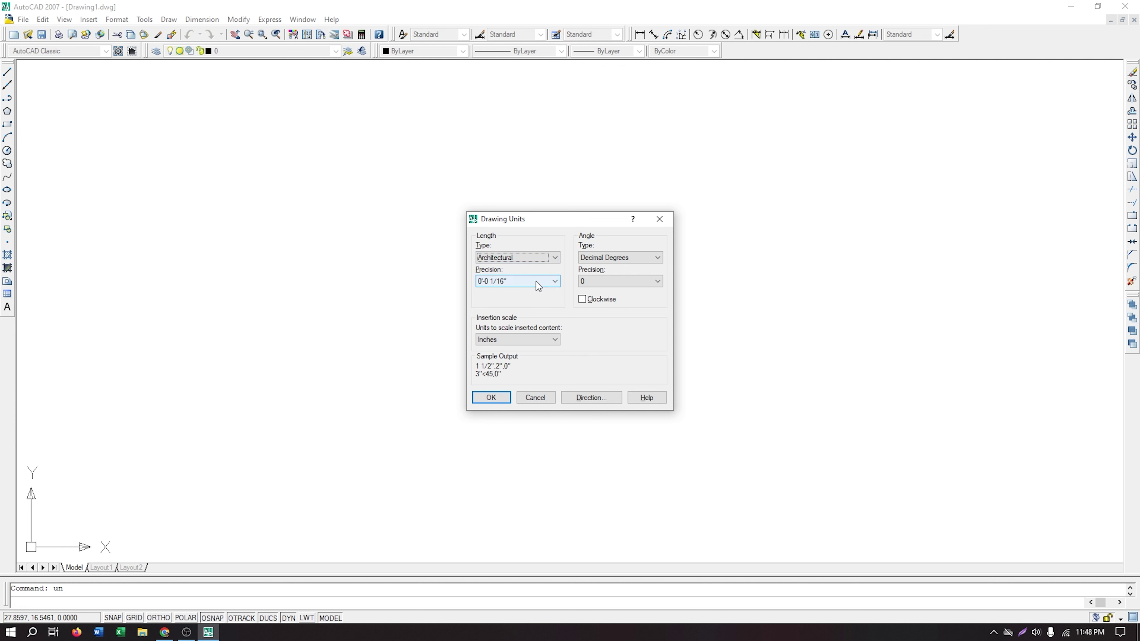
pyautogui.click(555, 281)
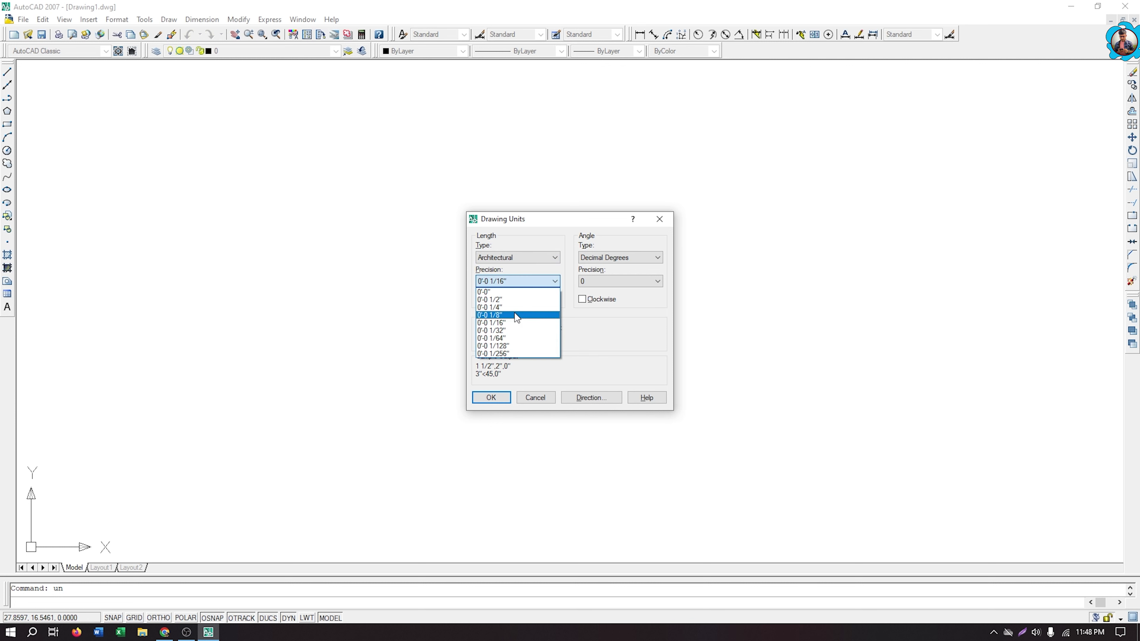
pyautogui.click(517, 316)
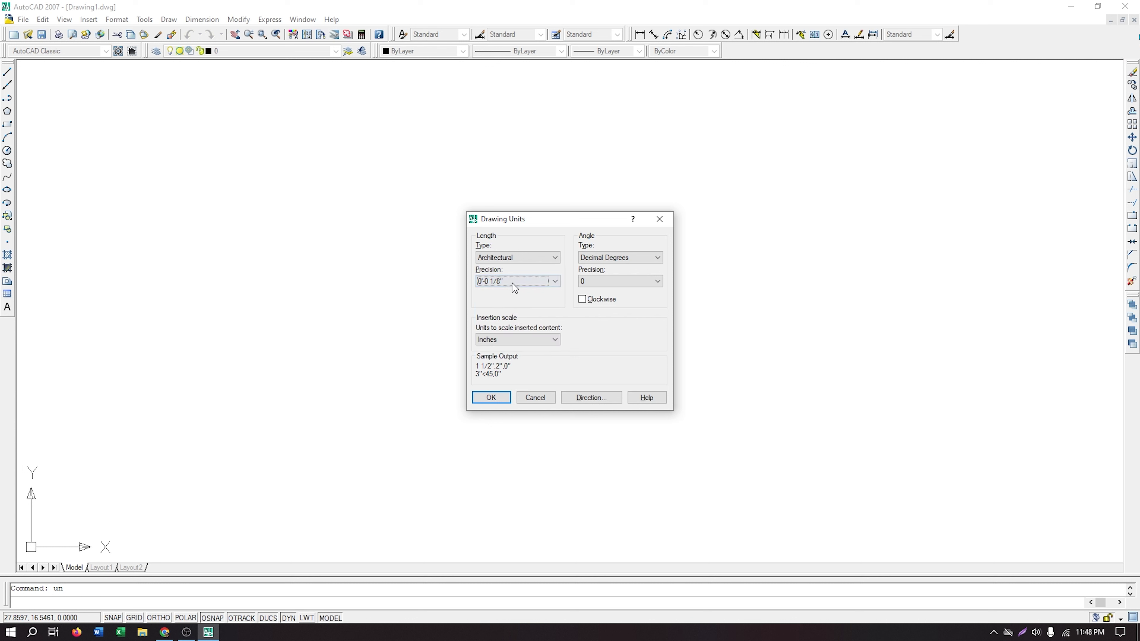
pyautogui.click(492, 398)
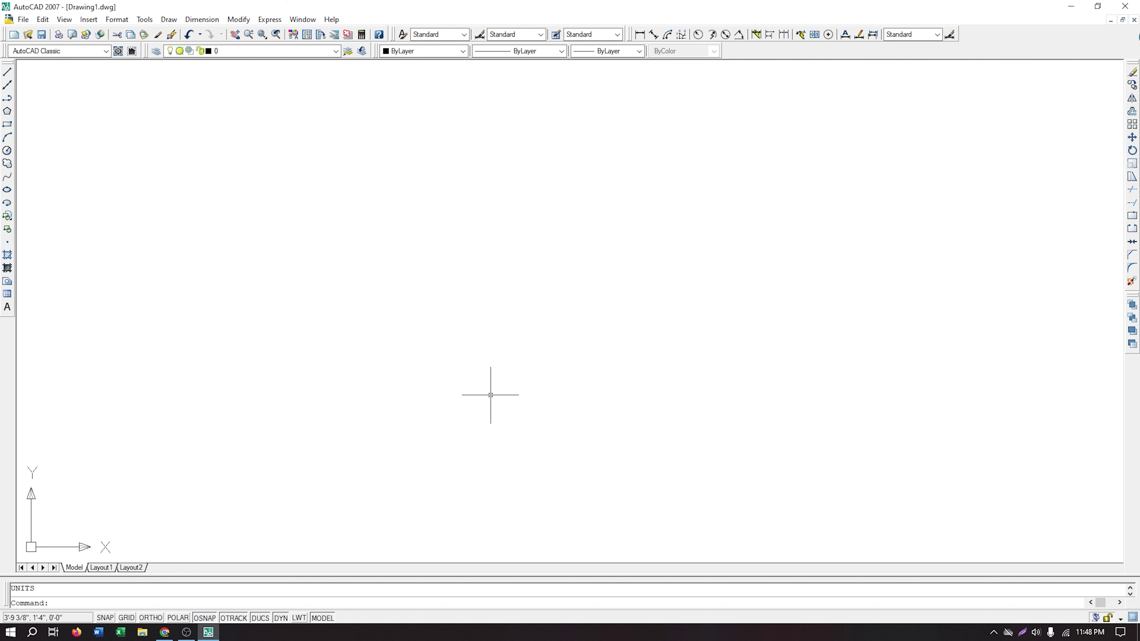
# Step: Modify the Standard dimension style so its dimension lines are Black, with Continuous linetype and 0.00 mm lineweight
pyautogui.write('d')
pyautogui.press('Return')
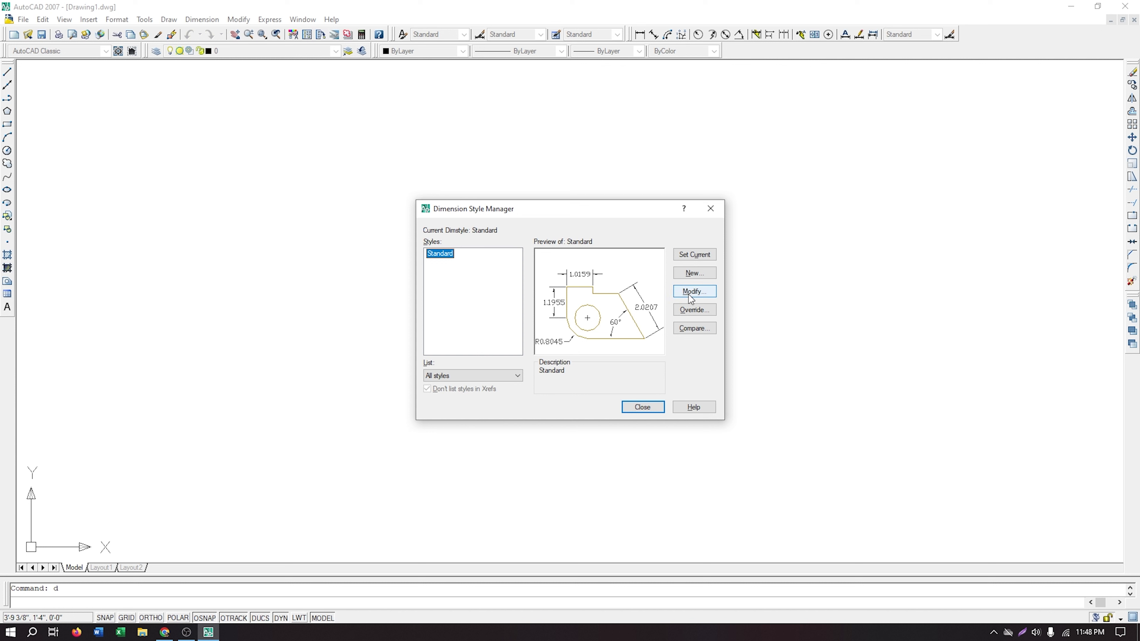
pyautogui.click(706, 293)
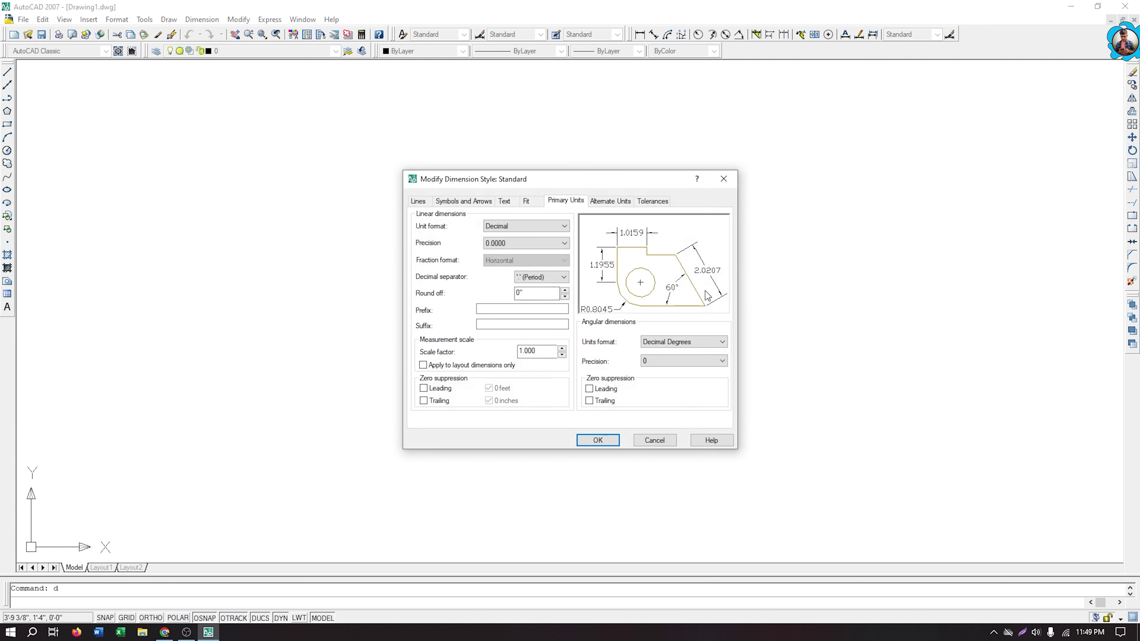
pyautogui.click(419, 202)
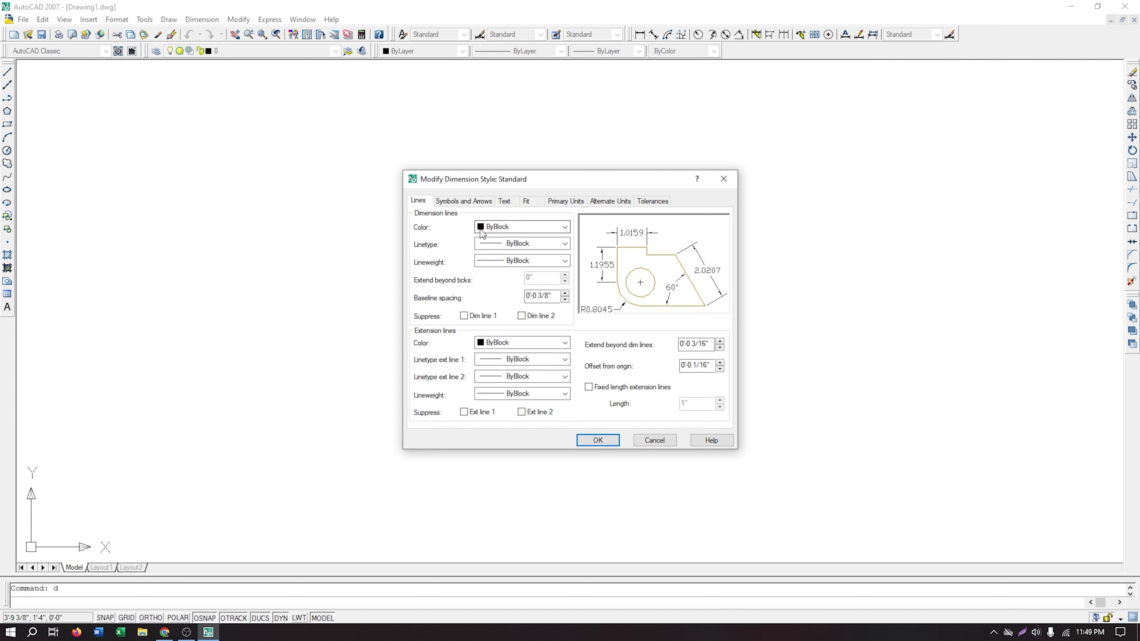
pyautogui.click(565, 227)
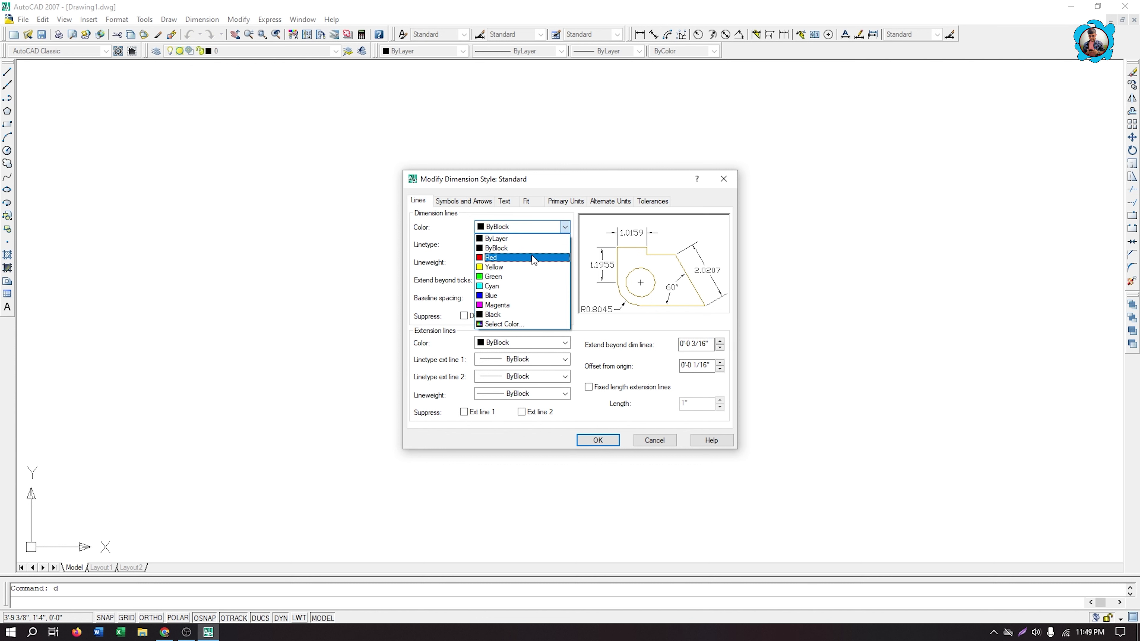
pyautogui.click(519, 315)
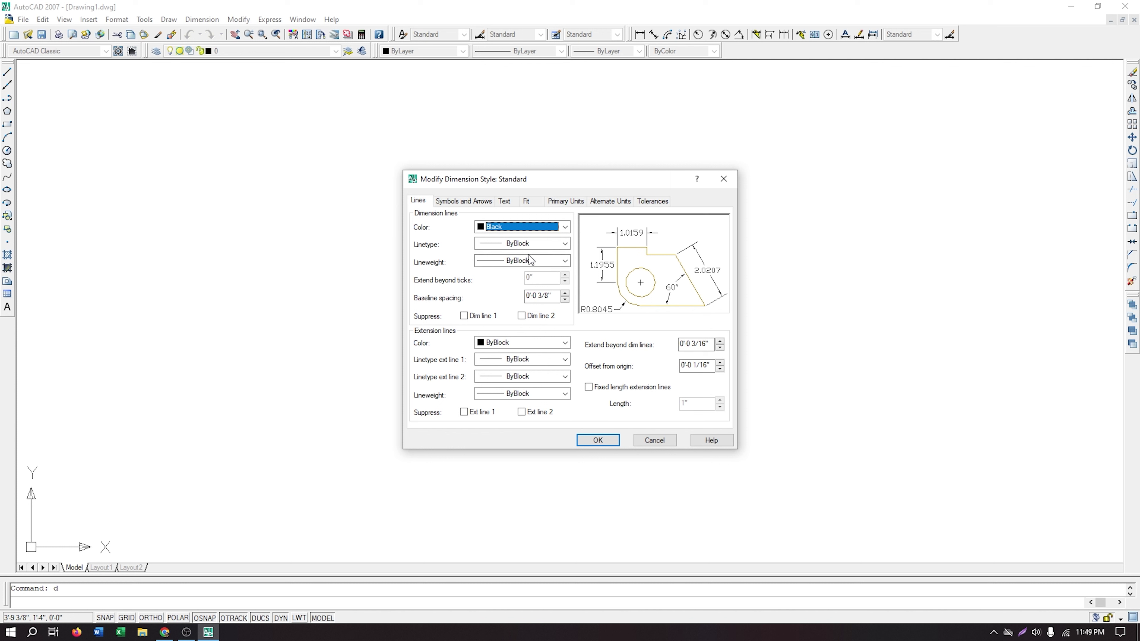
pyautogui.click(542, 243)
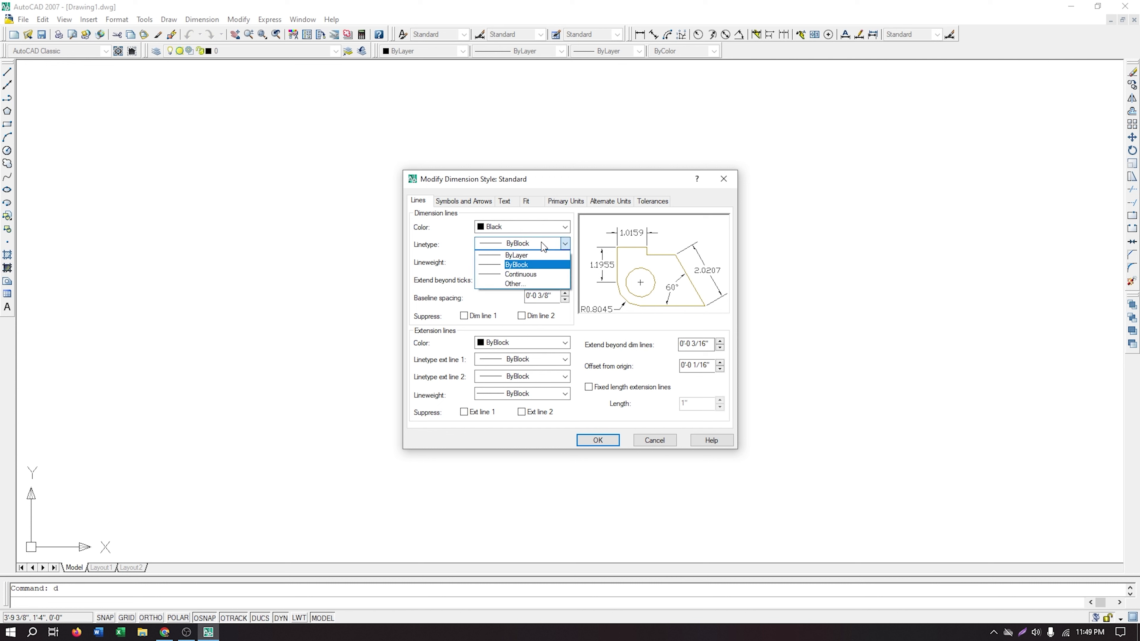
pyautogui.click(531, 275)
pyautogui.click(530, 262)
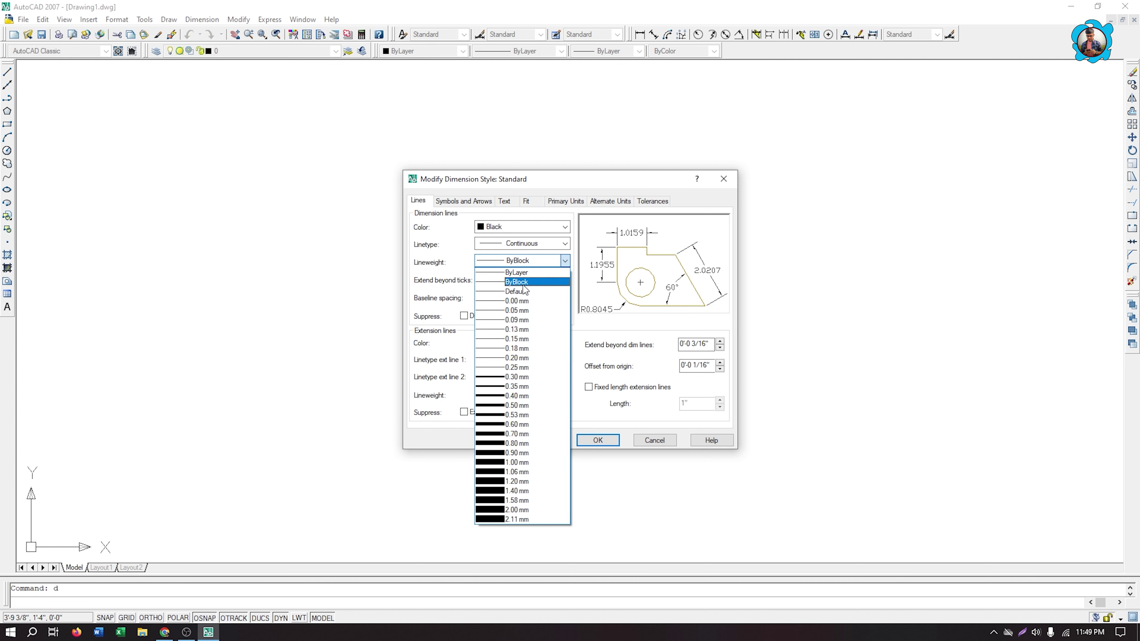
pyautogui.click(523, 302)
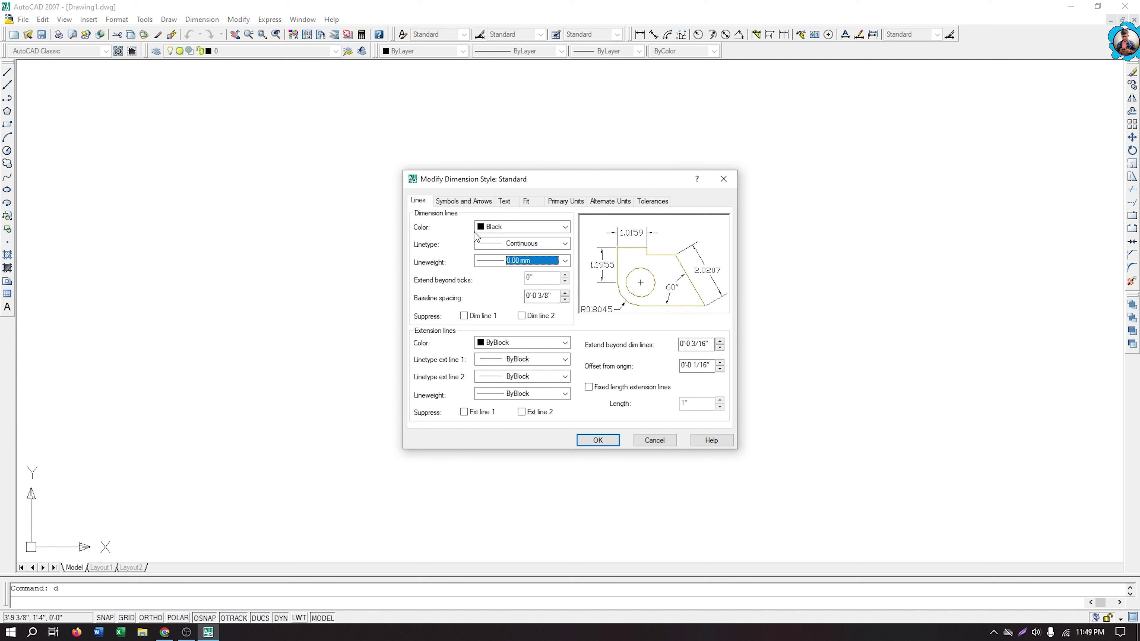
# Step: Set the extension lines to Black, with Continuous linetype for both lines and 0.00 mm lineweight
pyautogui.click(528, 345)
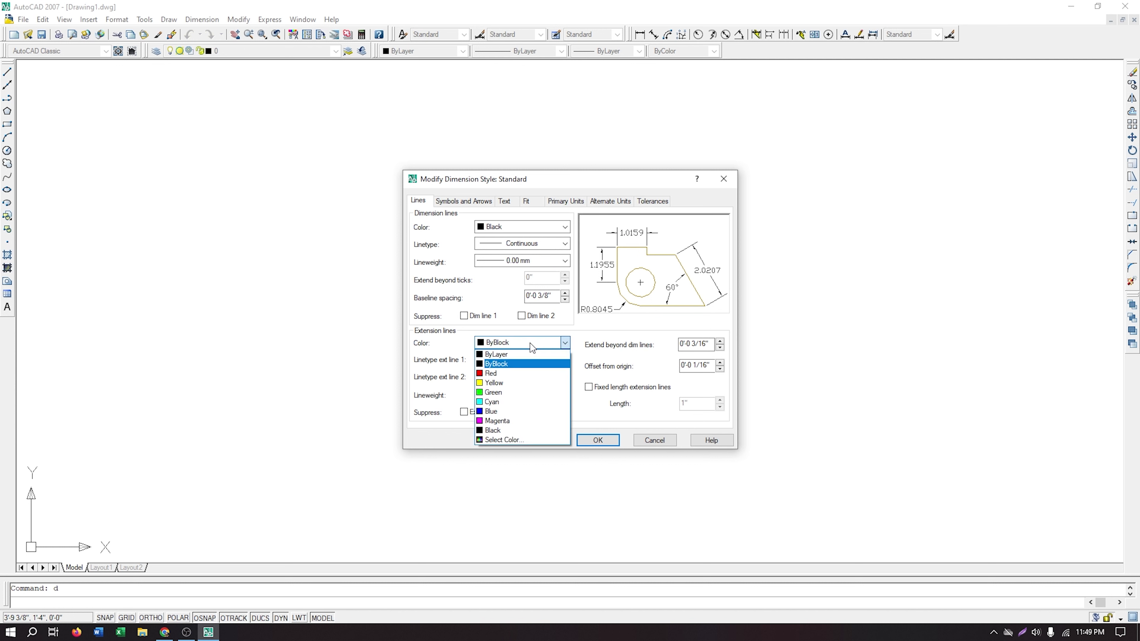
pyautogui.click(513, 430)
pyautogui.click(528, 359)
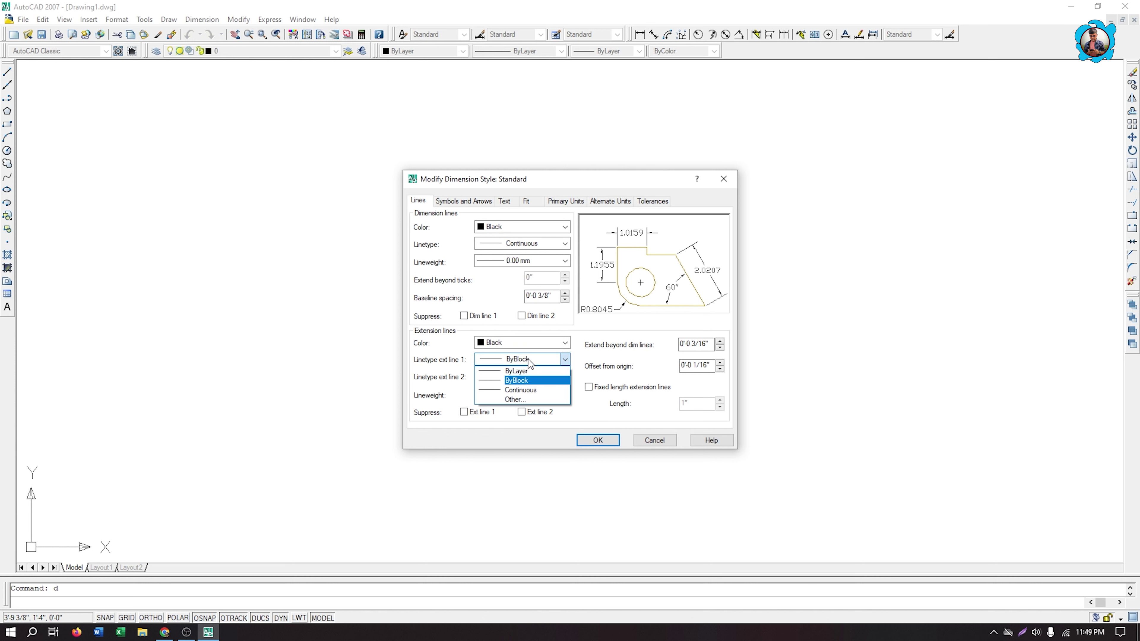
pyautogui.click(524, 386)
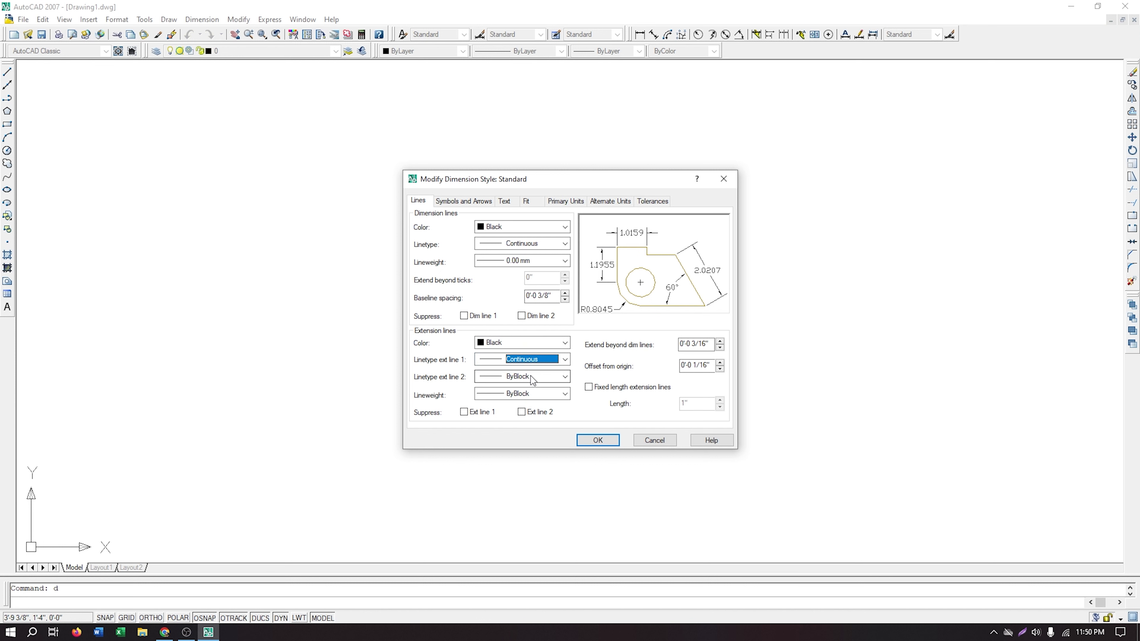
pyautogui.click(531, 377)
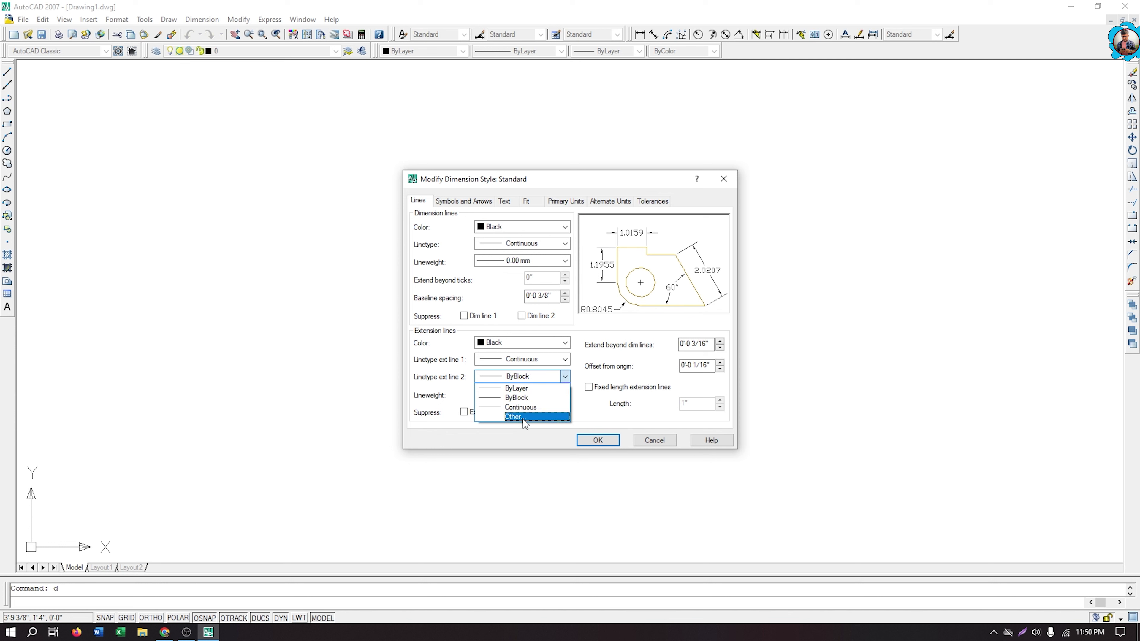
pyautogui.click(531, 403)
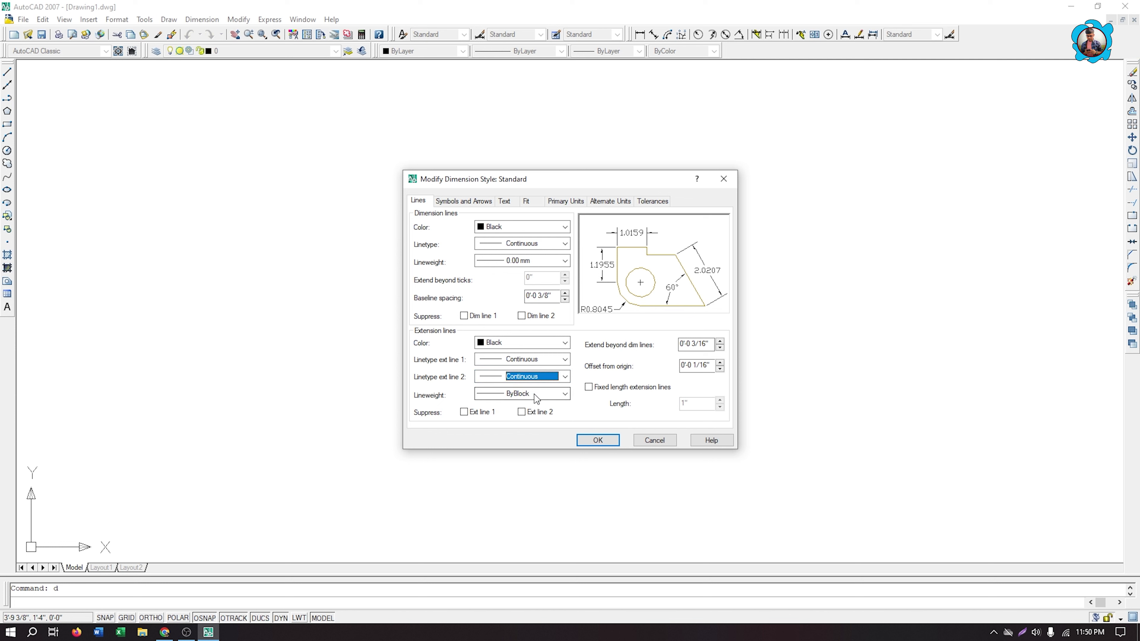
pyautogui.click(534, 394)
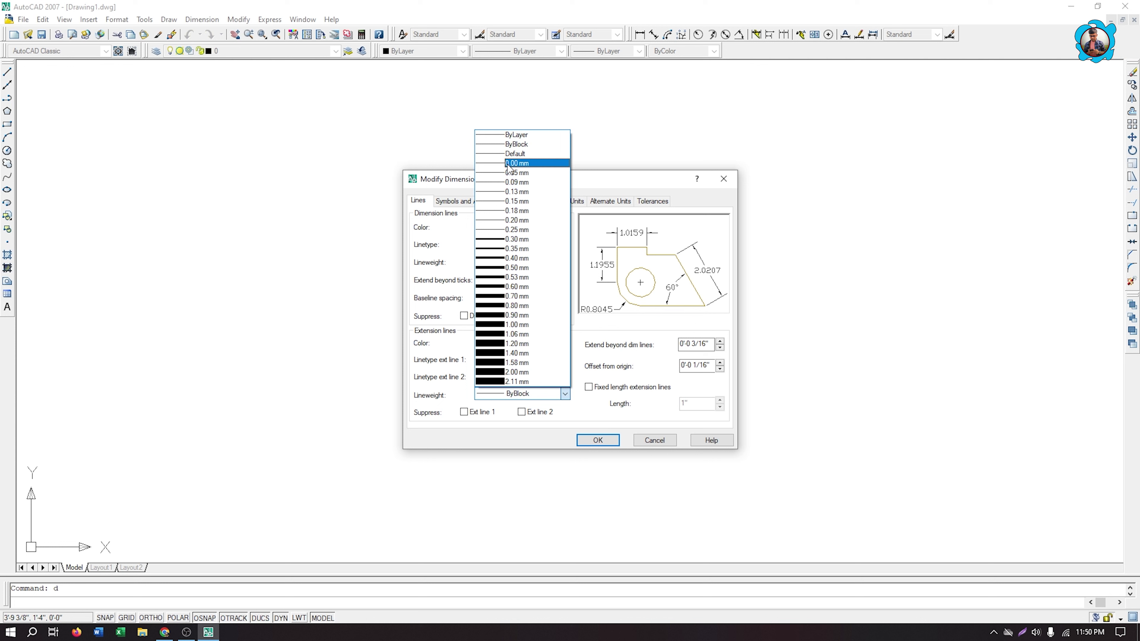
pyautogui.click(519, 164)
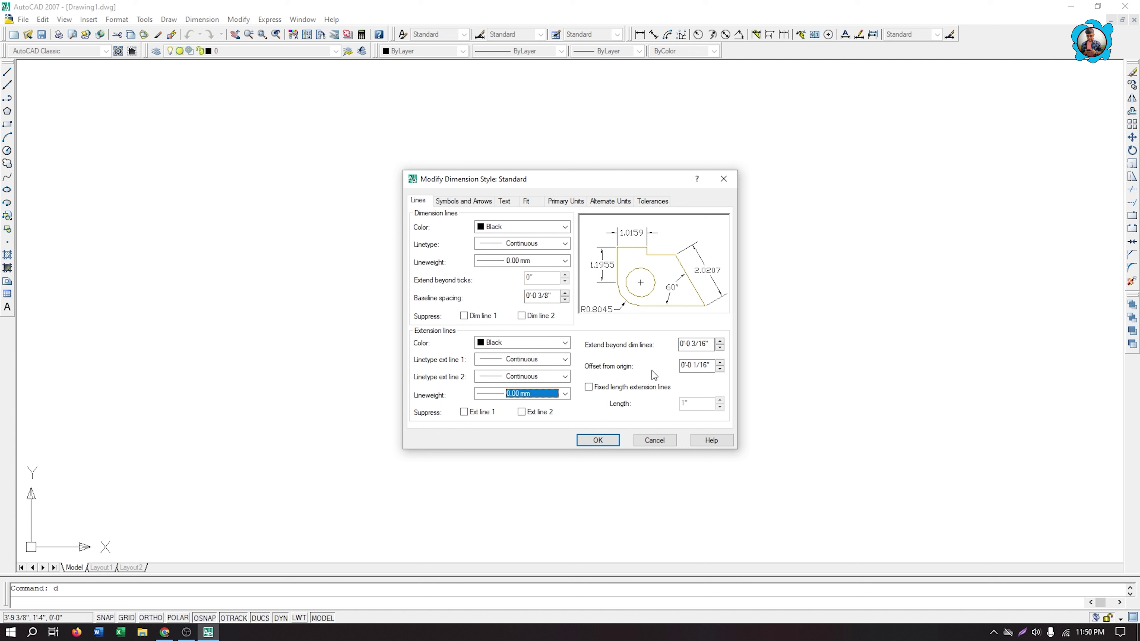
# Step: Set the extension lines' offset from origin to 6"
pyautogui.moveTo(712, 367); pyautogui.dragTo(680, 367)
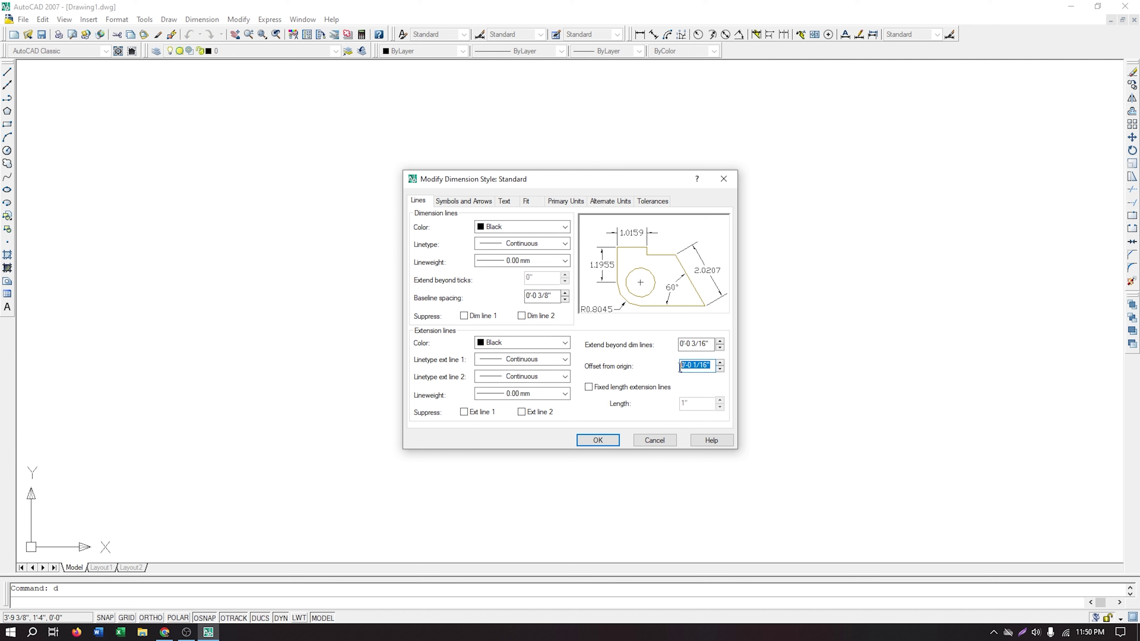
pyautogui.press('BackSpace')
pyautogui.write('6"')
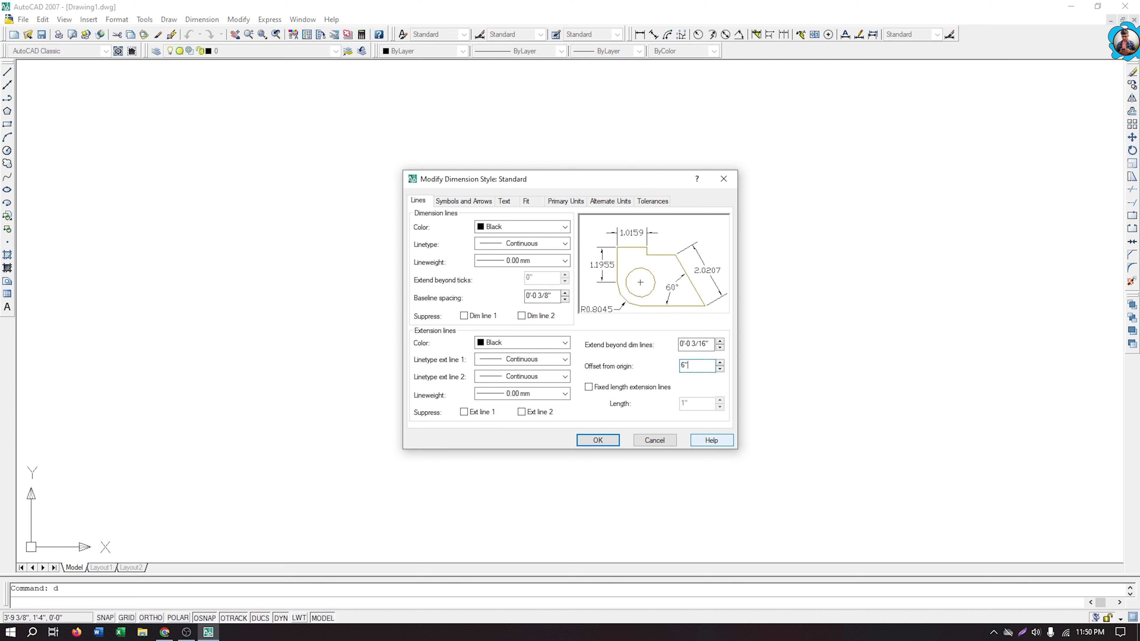
# Step: Set the first, second and leader arrowheads to Architectural tick and the arrow size to 6
pyautogui.click(464, 202)
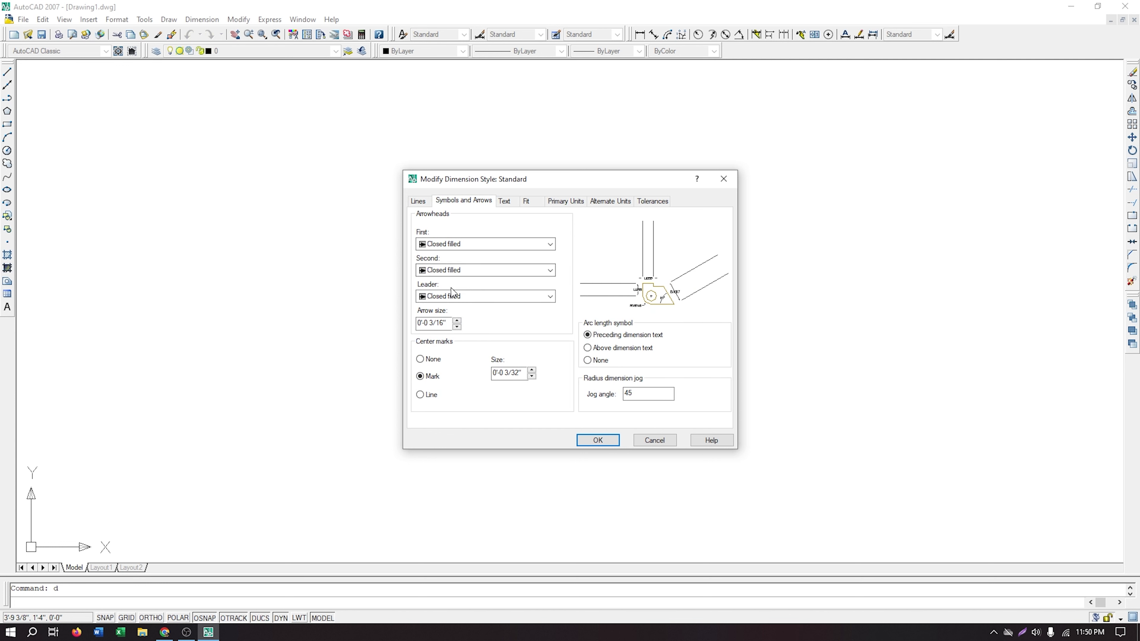
pyautogui.click(478, 244)
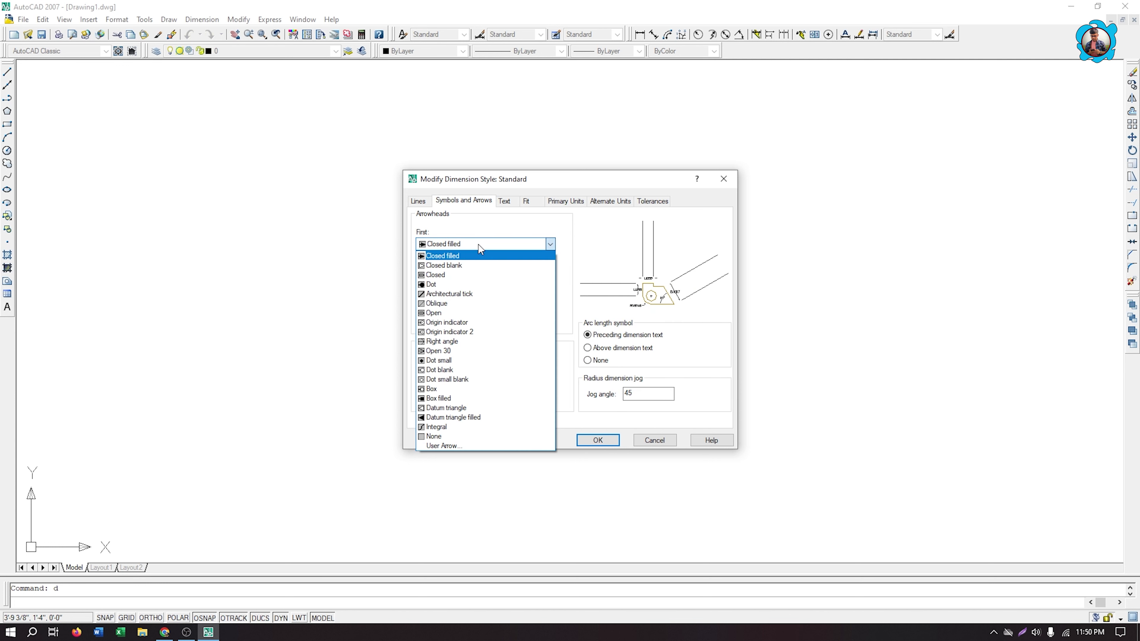
pyautogui.click(480, 294)
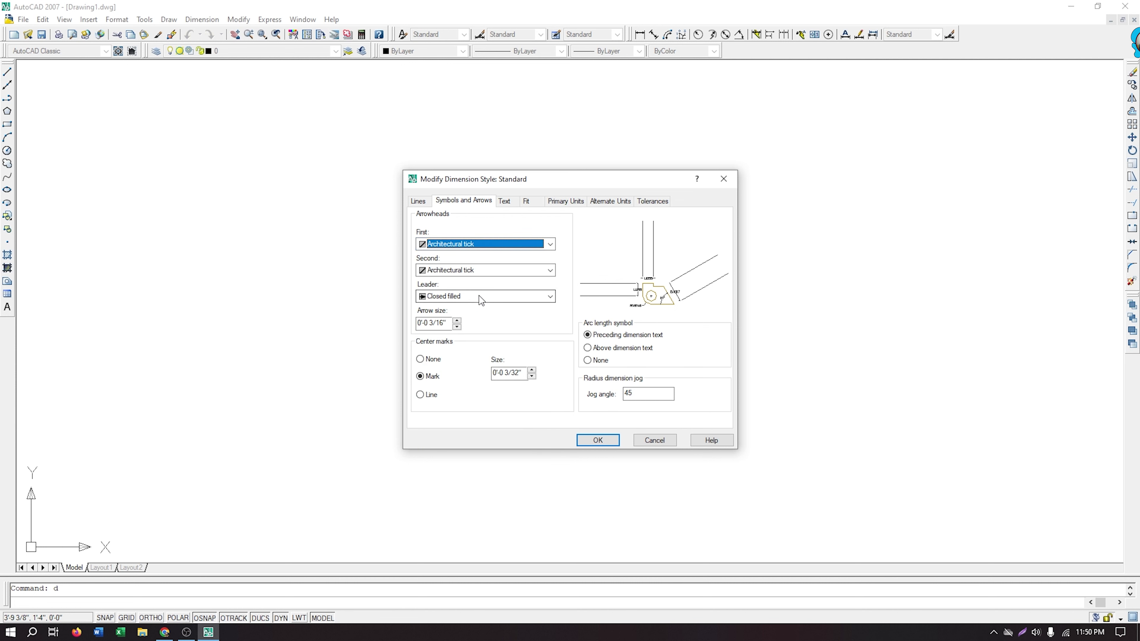
pyautogui.click(478, 271)
pyautogui.click(479, 317)
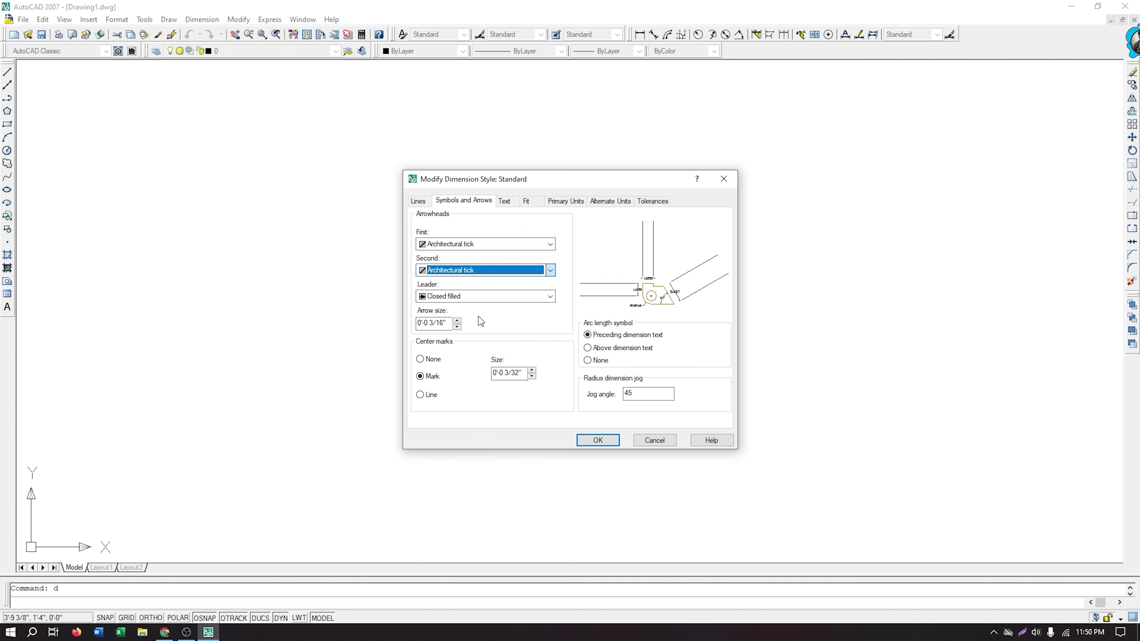
pyautogui.click(480, 296)
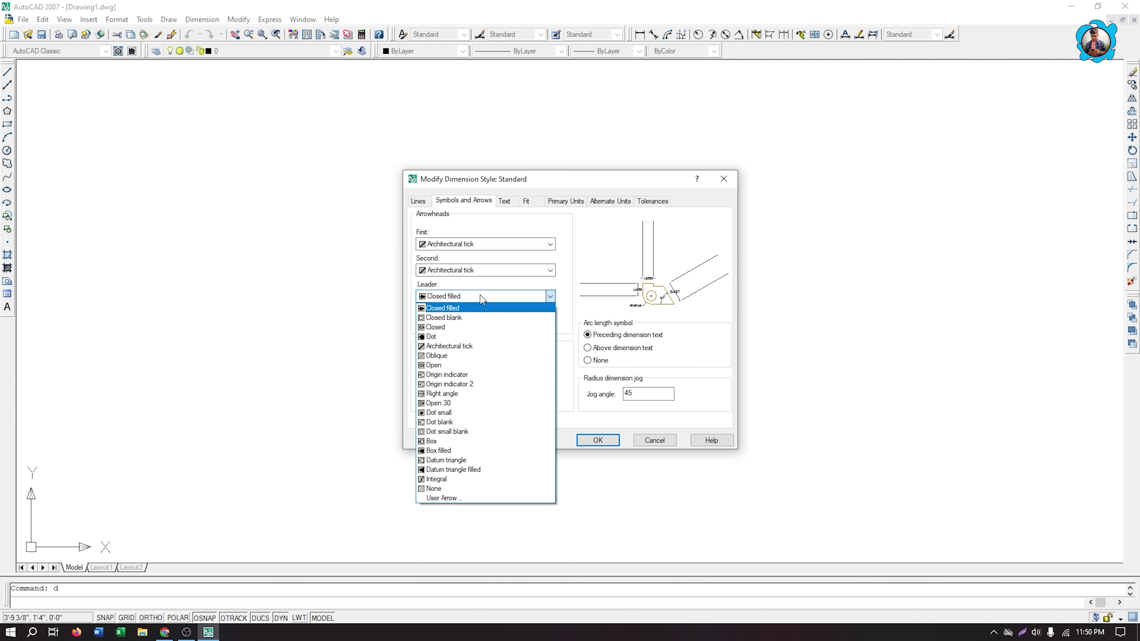
pyautogui.click(477, 346)
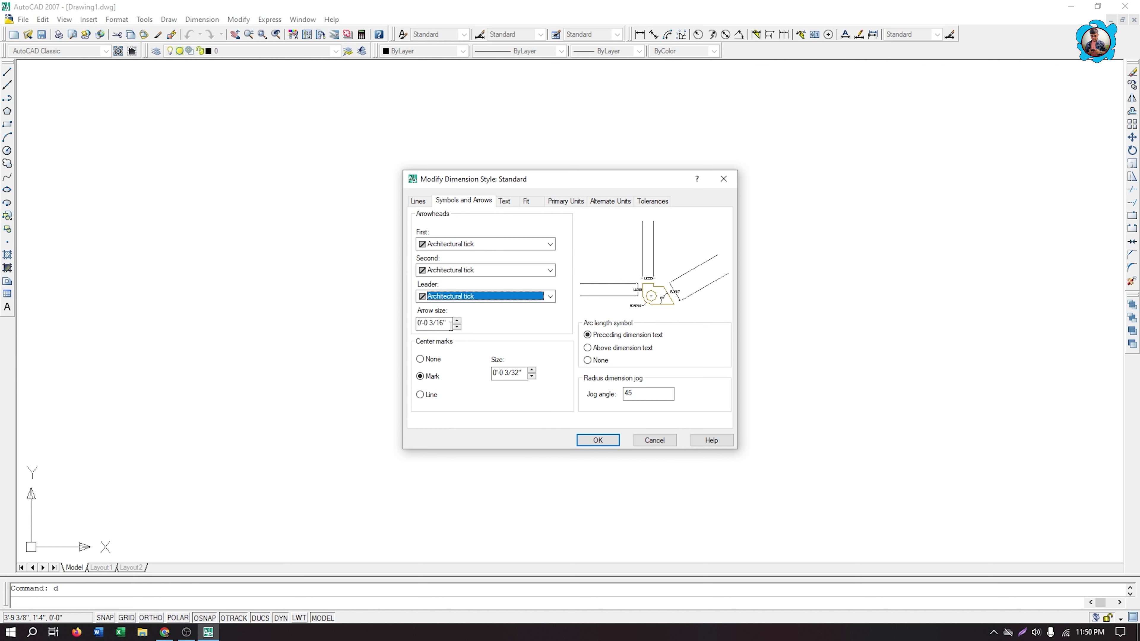
pyautogui.moveTo(449, 323); pyautogui.dragTo(400, 331)
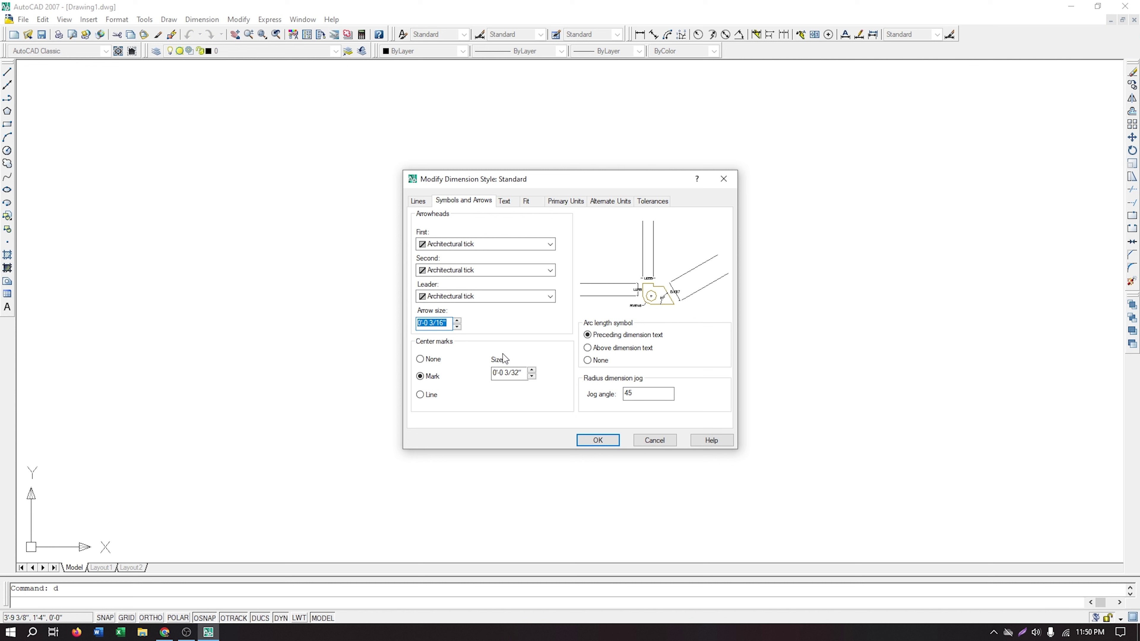
pyautogui.write('6')
# Step: Set the Standard text style used by the dimension text to the Verdana font with a height of 10"
pyautogui.click(505, 202)
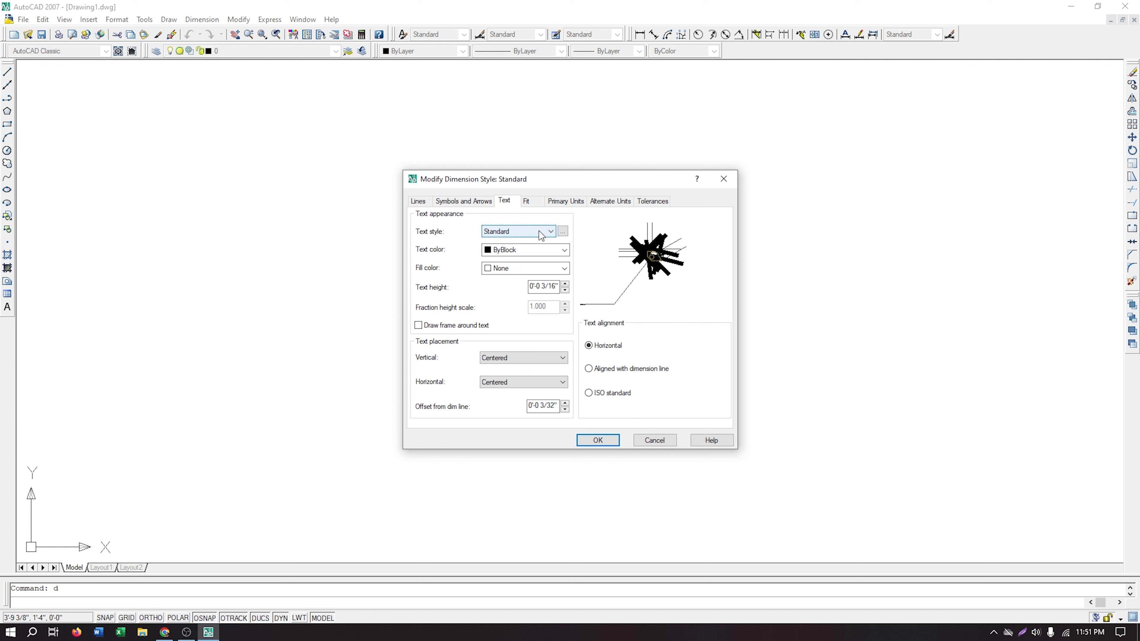
pyautogui.click(563, 231)
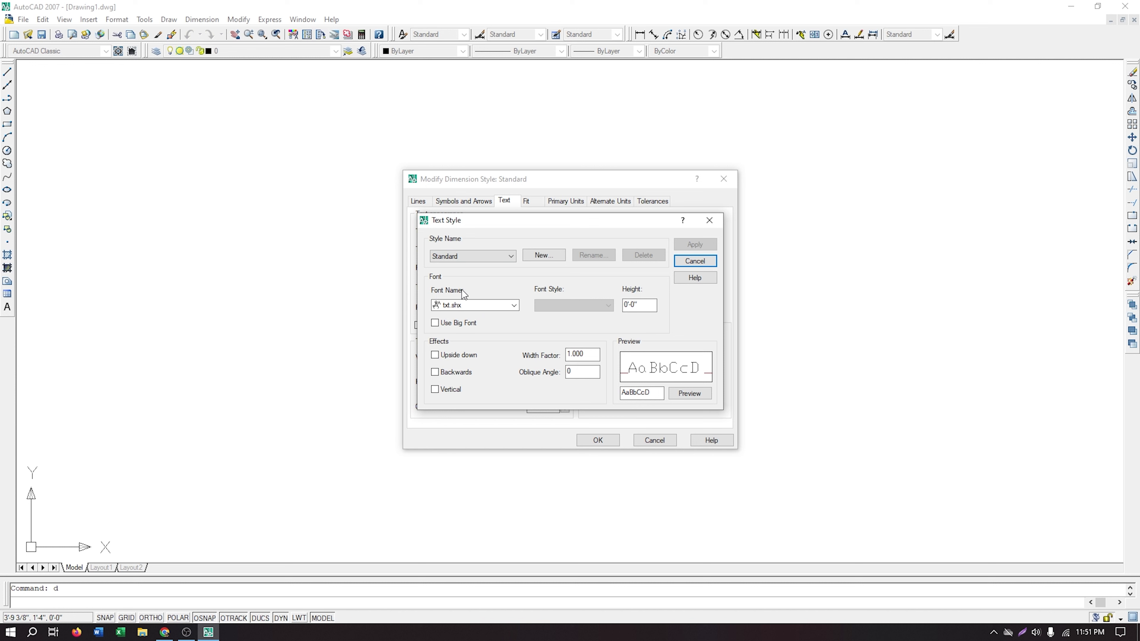
pyautogui.click(513, 306)
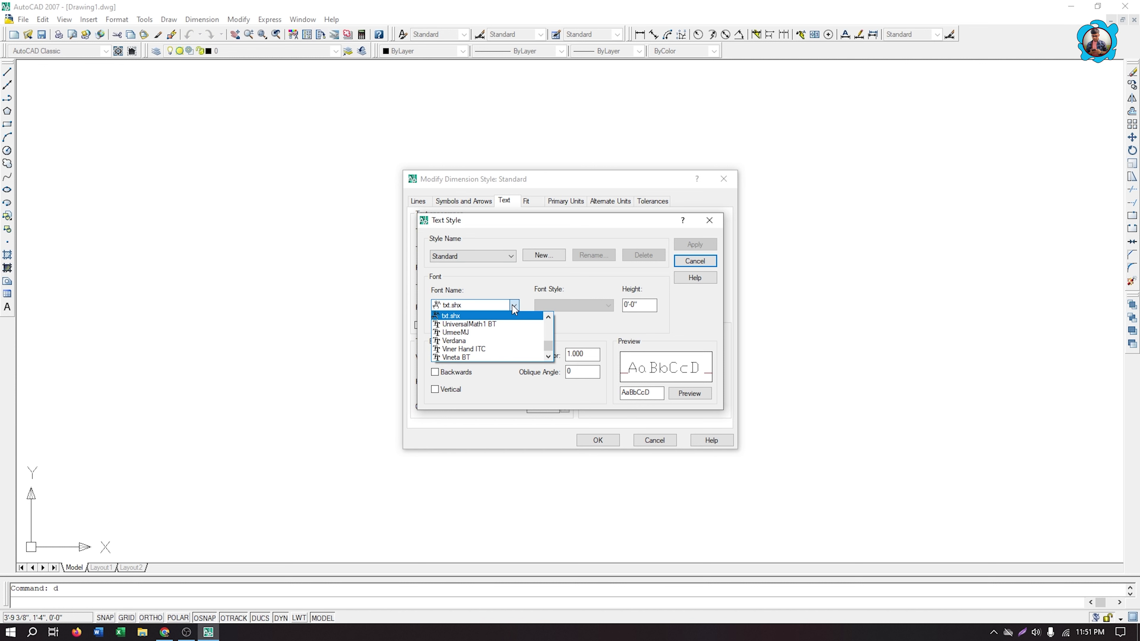
pyautogui.click(508, 342)
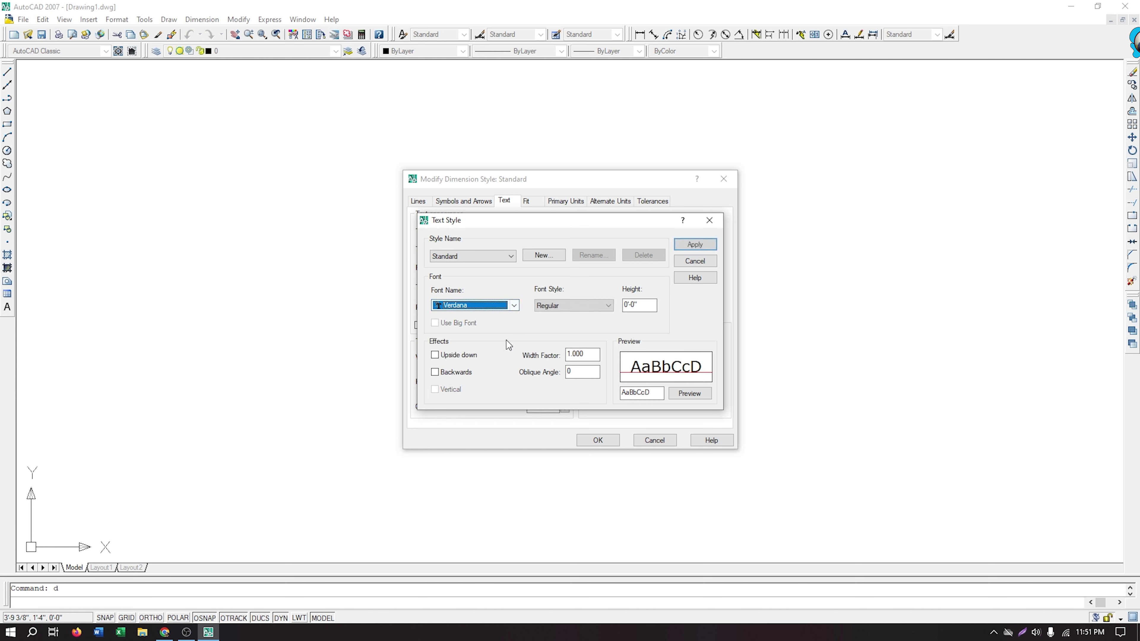
pyautogui.click(639, 304)
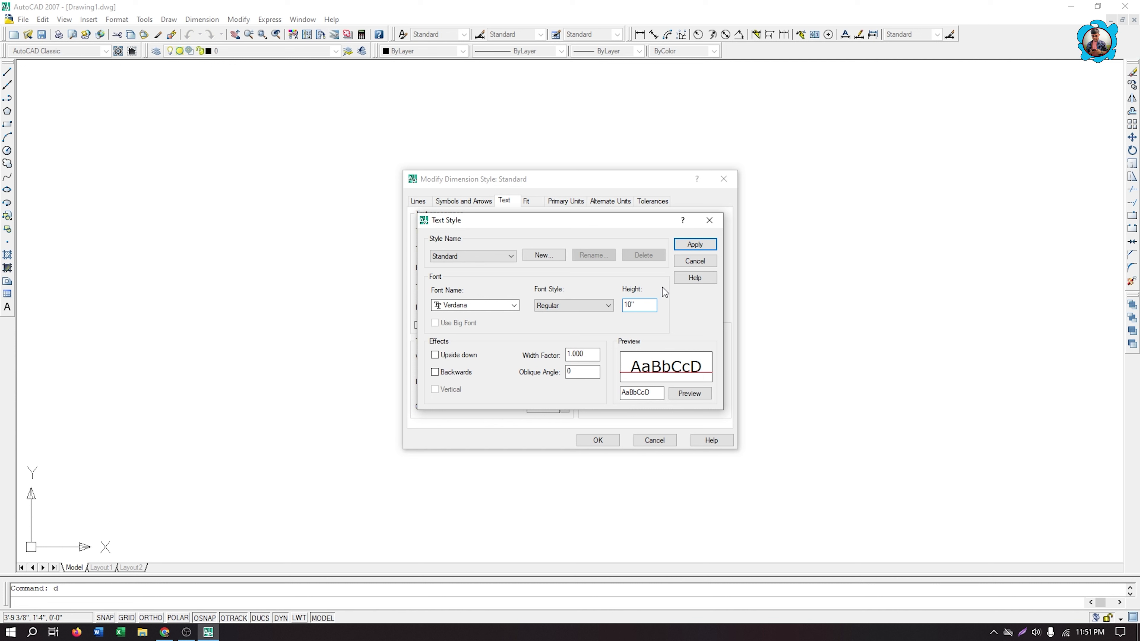
pyautogui.click(695, 248)
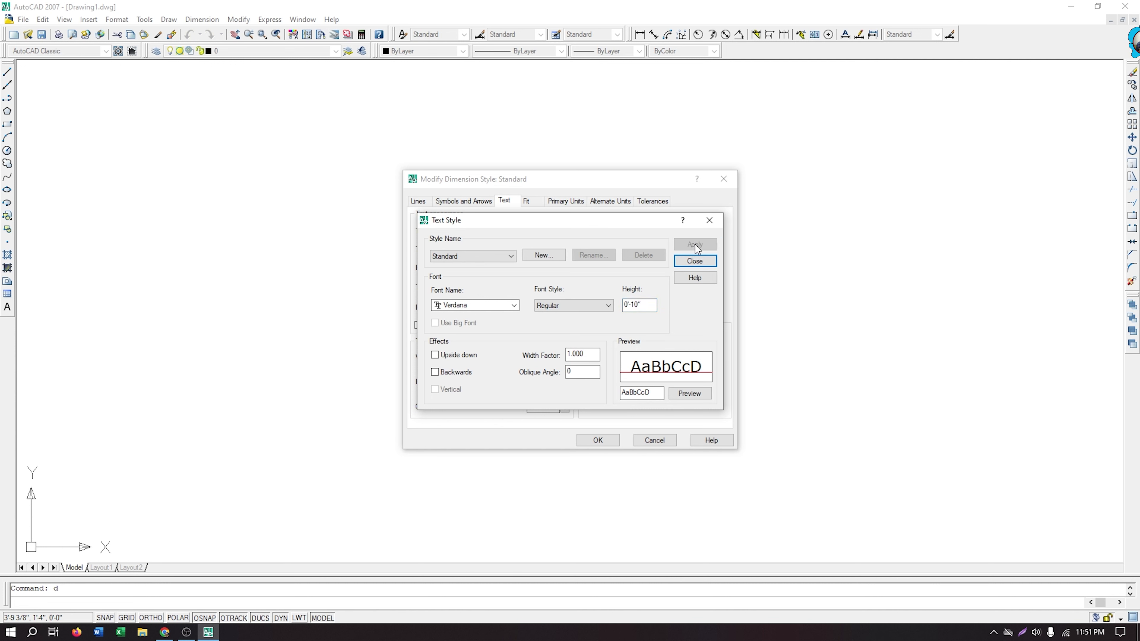
pyautogui.click(694, 261)
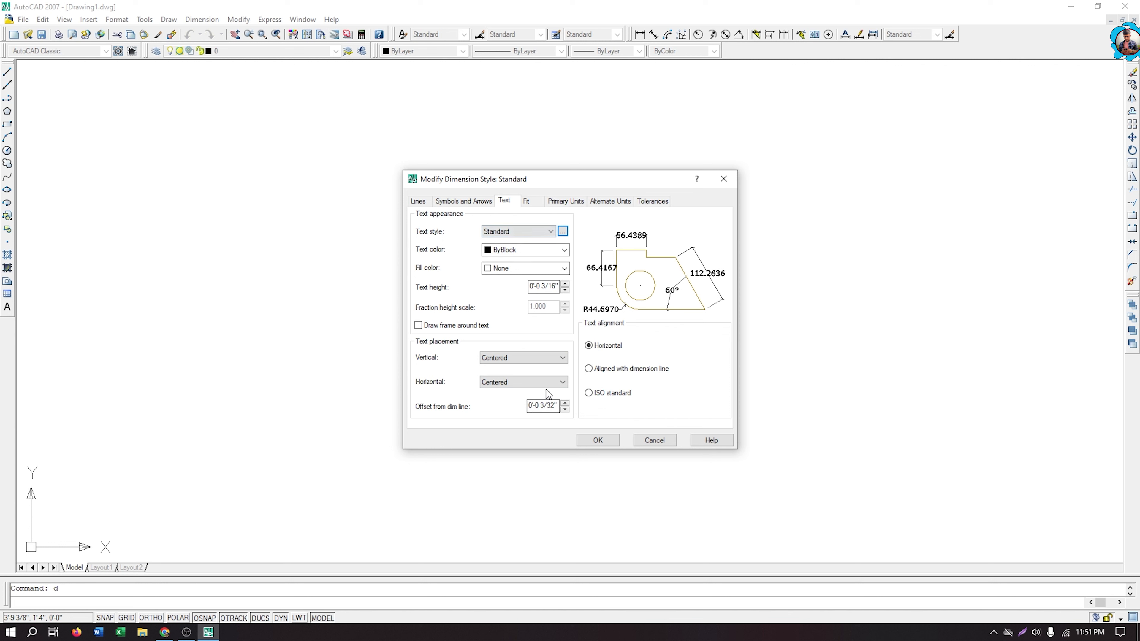
# Step: Set the dimension style's primary linear units to Architectural format with 0'-0 1/8" precision
pyautogui.click(569, 201)
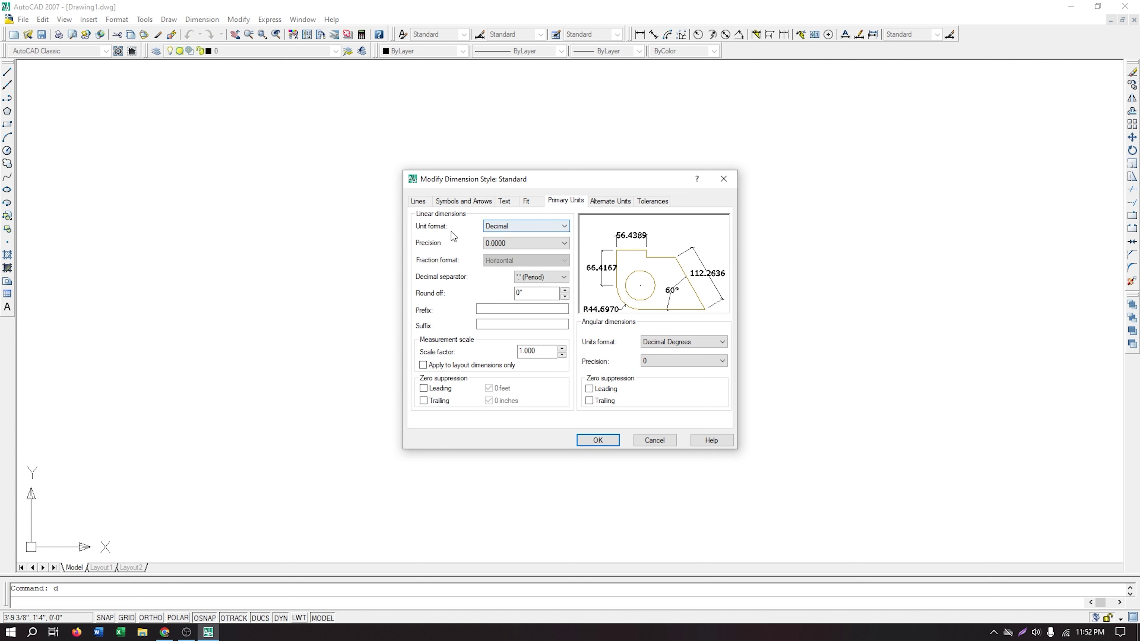
pyautogui.click(534, 225)
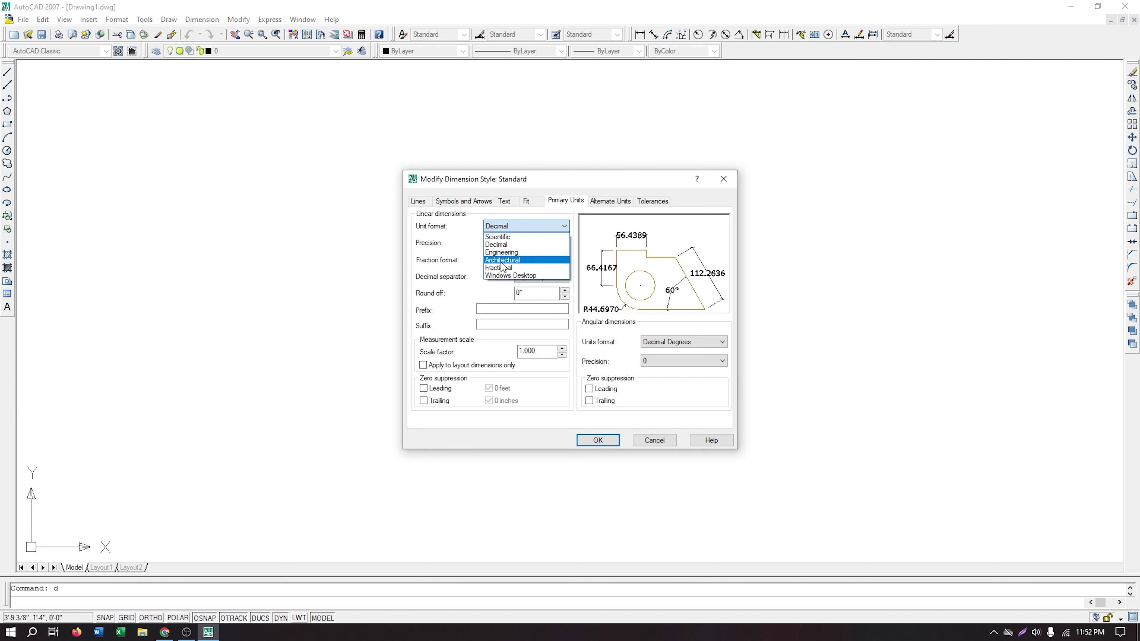
pyautogui.click(540, 261)
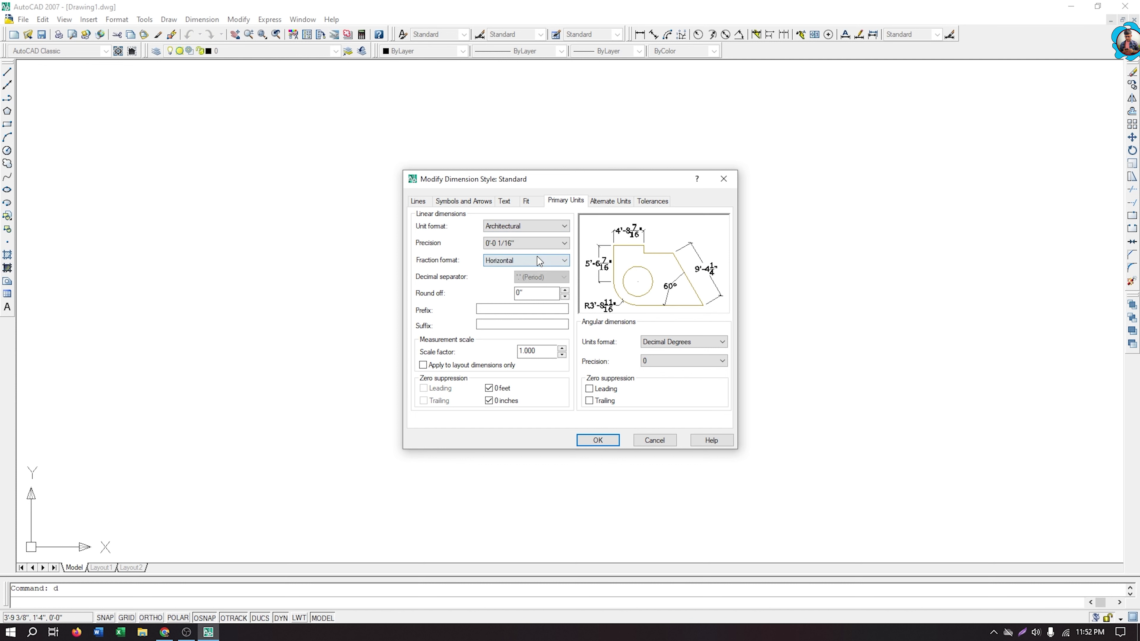
pyautogui.click(541, 241)
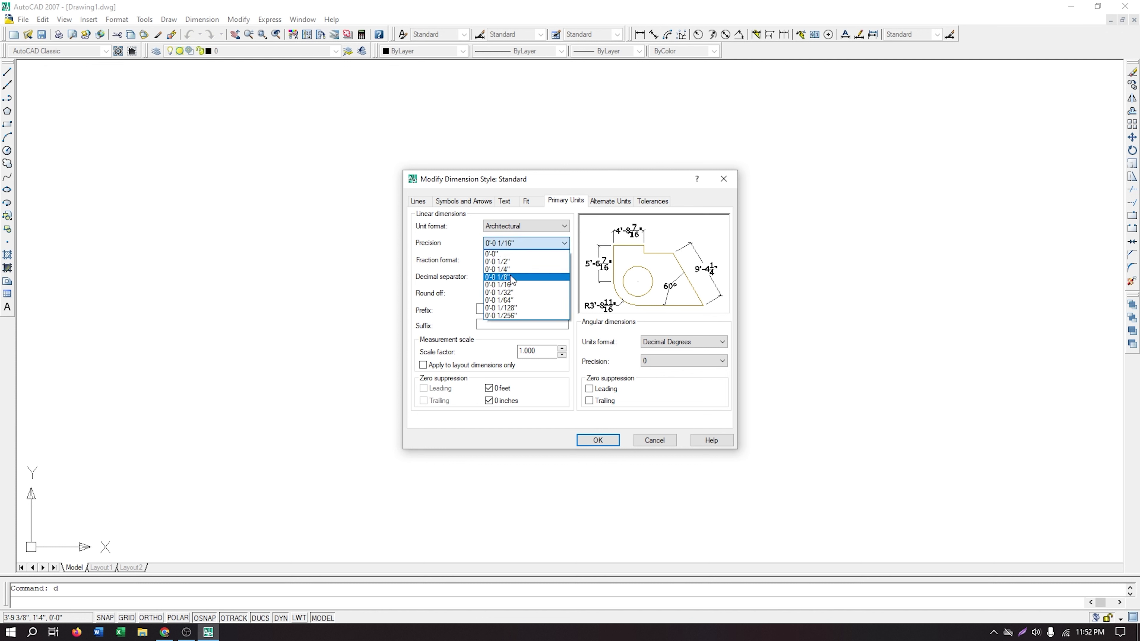
pyautogui.click(512, 276)
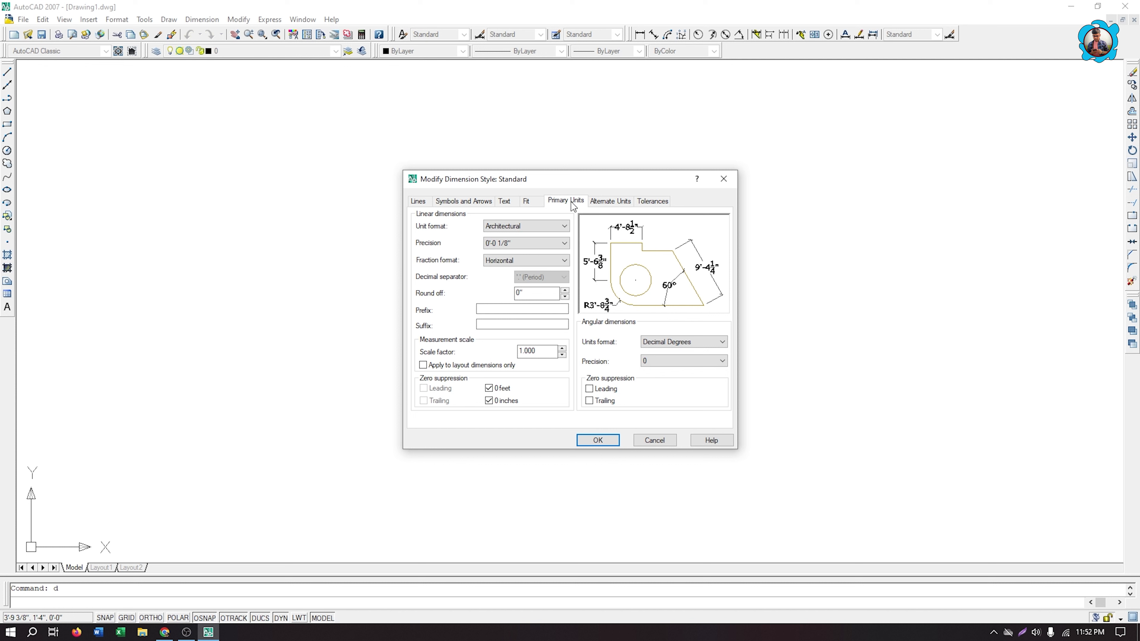
# Step: Review the dimension style's line, arrowhead, text style and primary unit settings
pyautogui.click(419, 202)
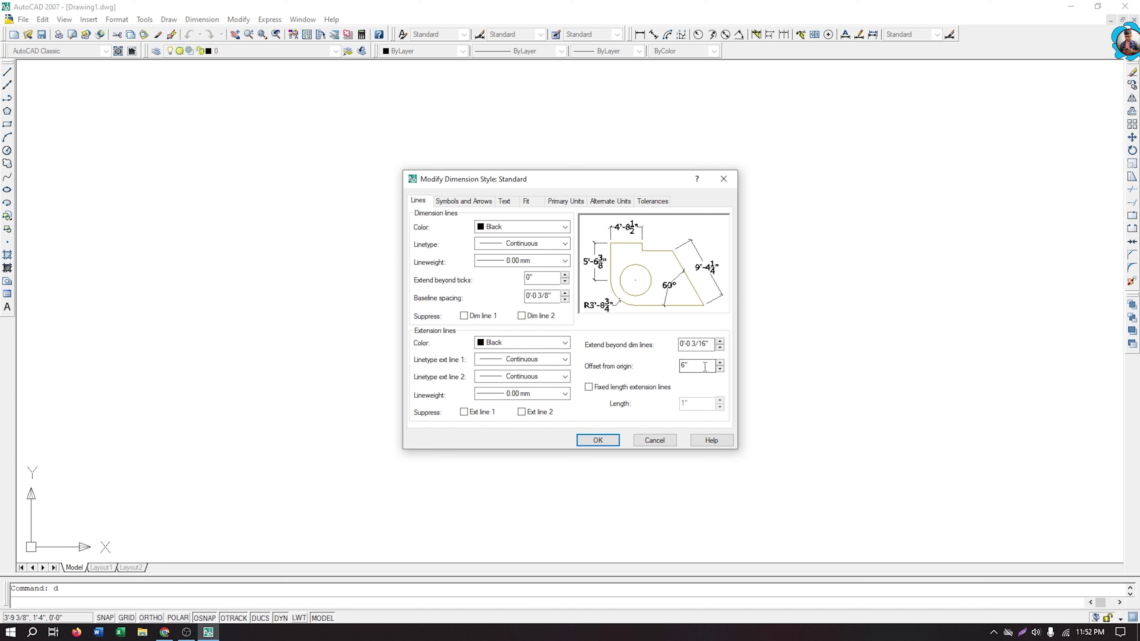
pyautogui.click(470, 202)
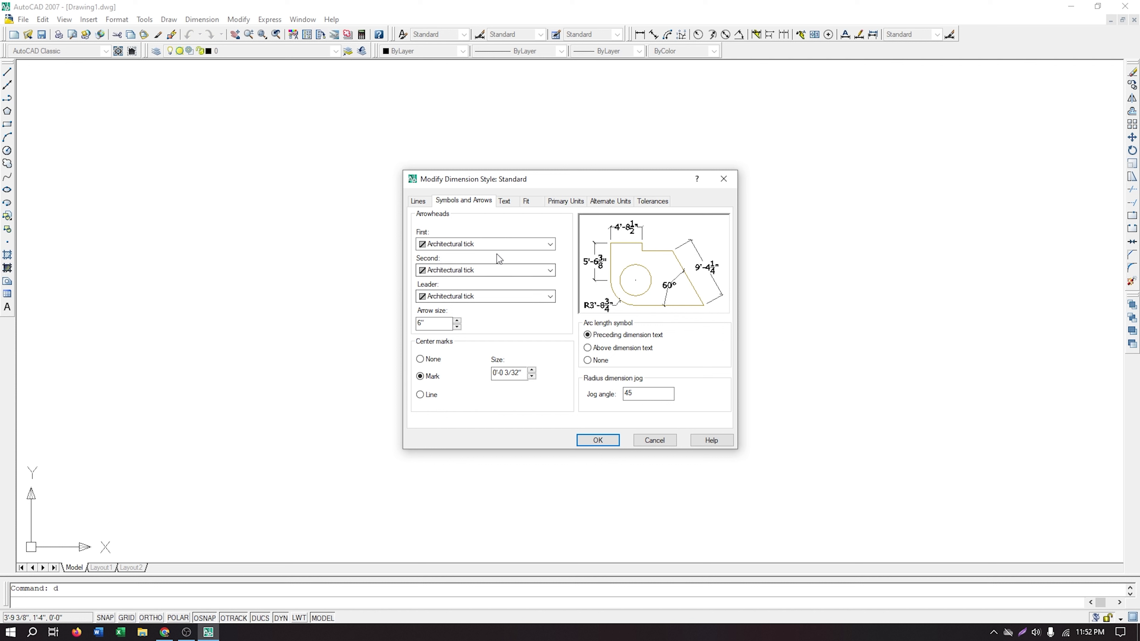
pyautogui.click(433, 324)
pyautogui.click(505, 201)
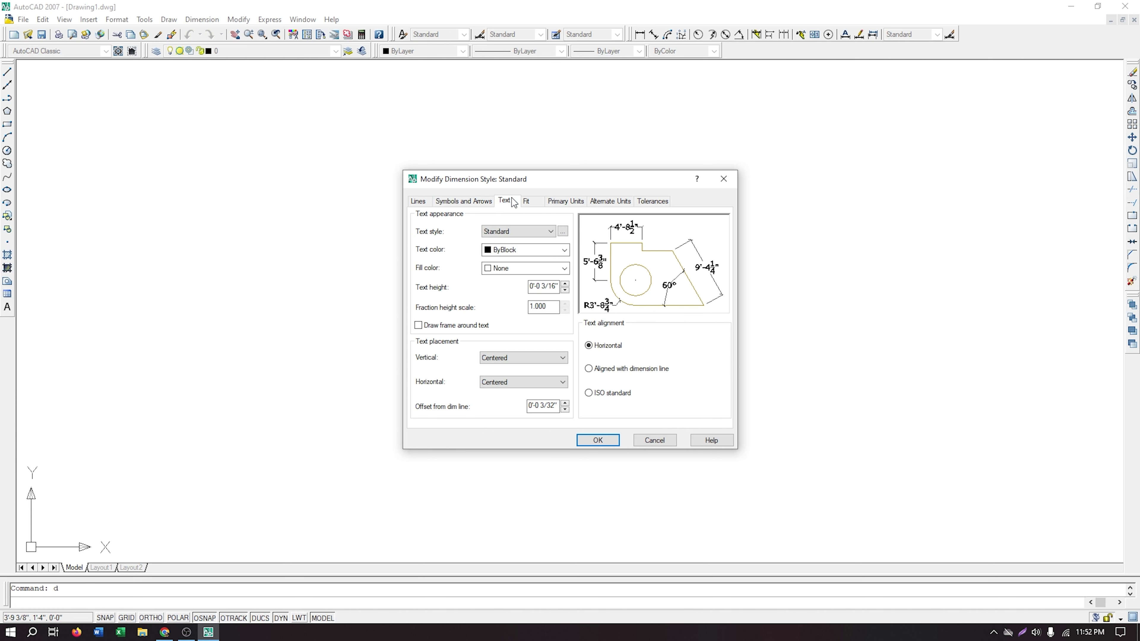
pyautogui.click(563, 232)
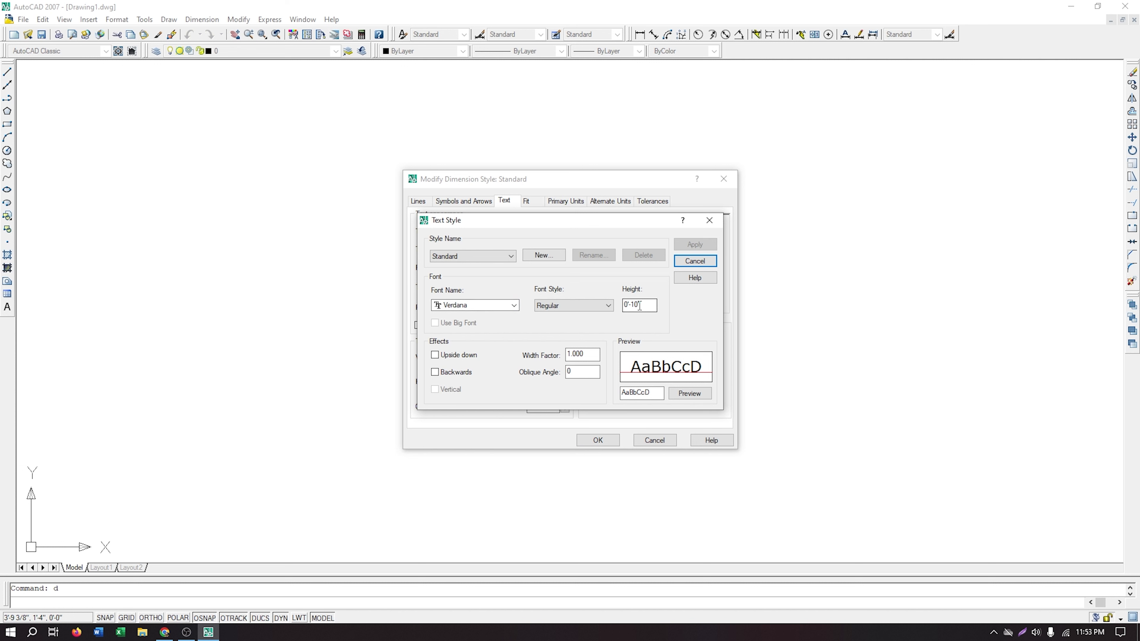
pyautogui.click(696, 261)
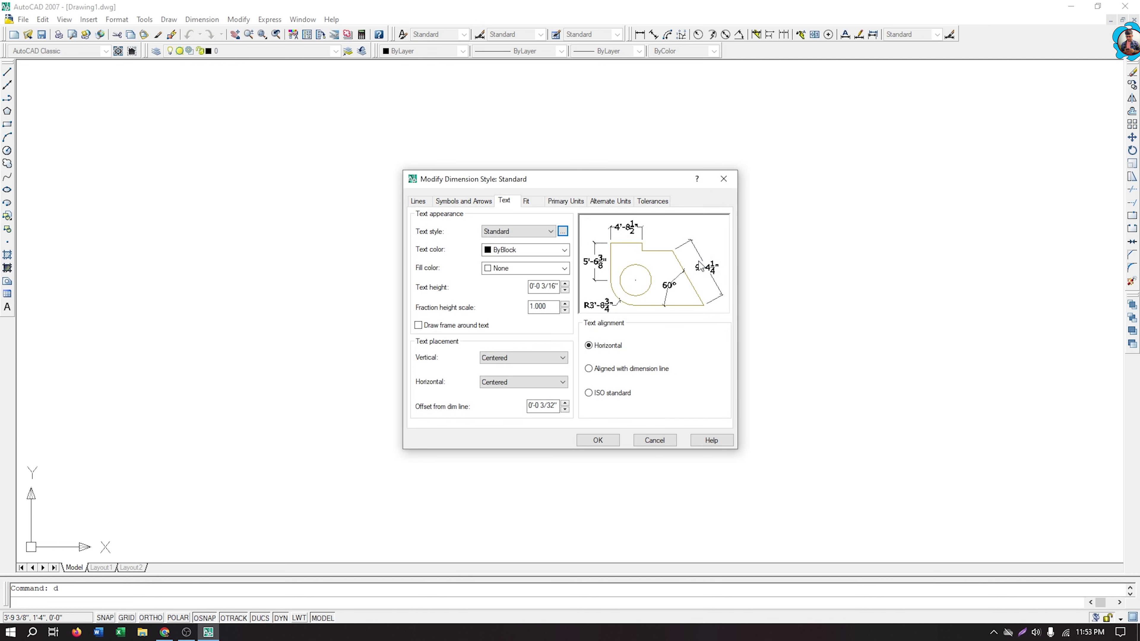
pyautogui.click(566, 201)
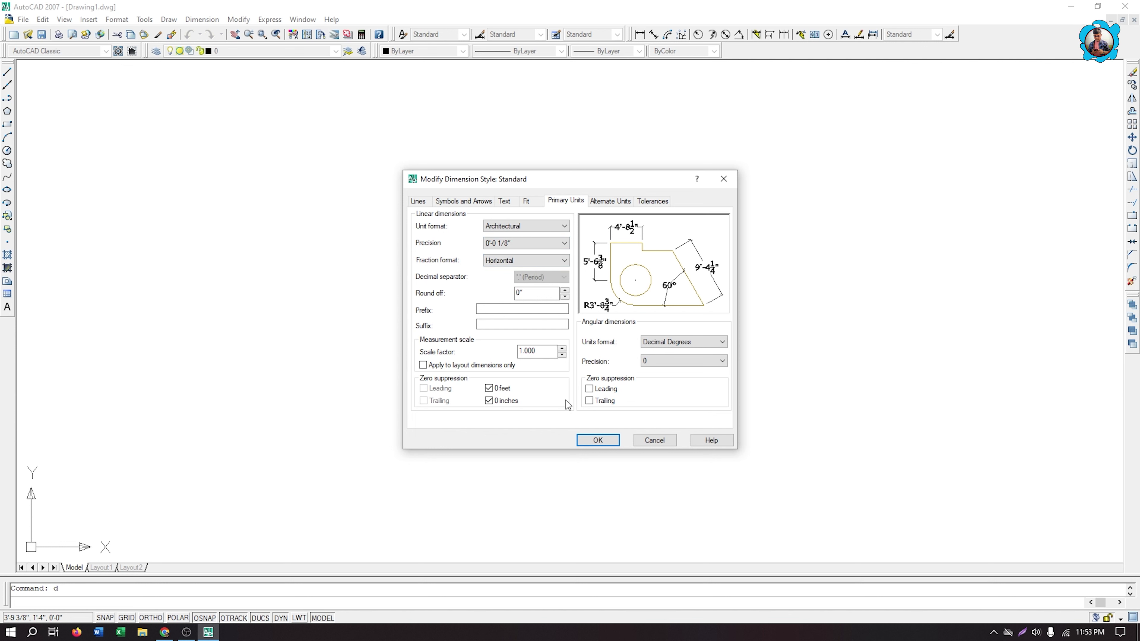
# Step: Accept the dimension style changes, make Standard the current dimension style and close the style manager
pyautogui.click(602, 442)
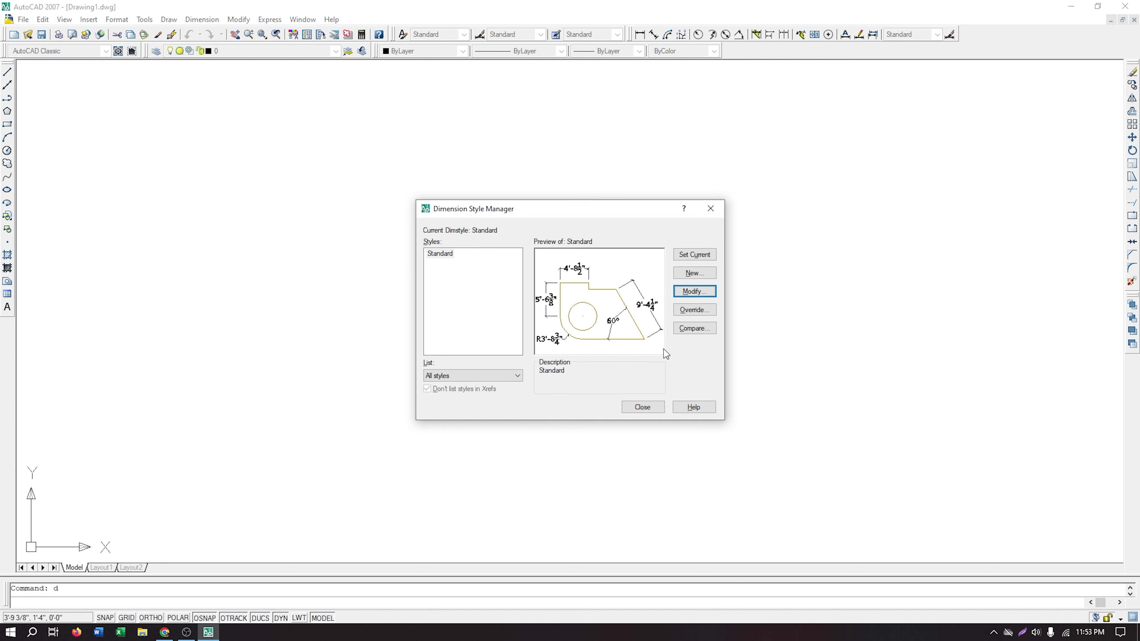
pyautogui.click(696, 255)
pyautogui.click(646, 408)
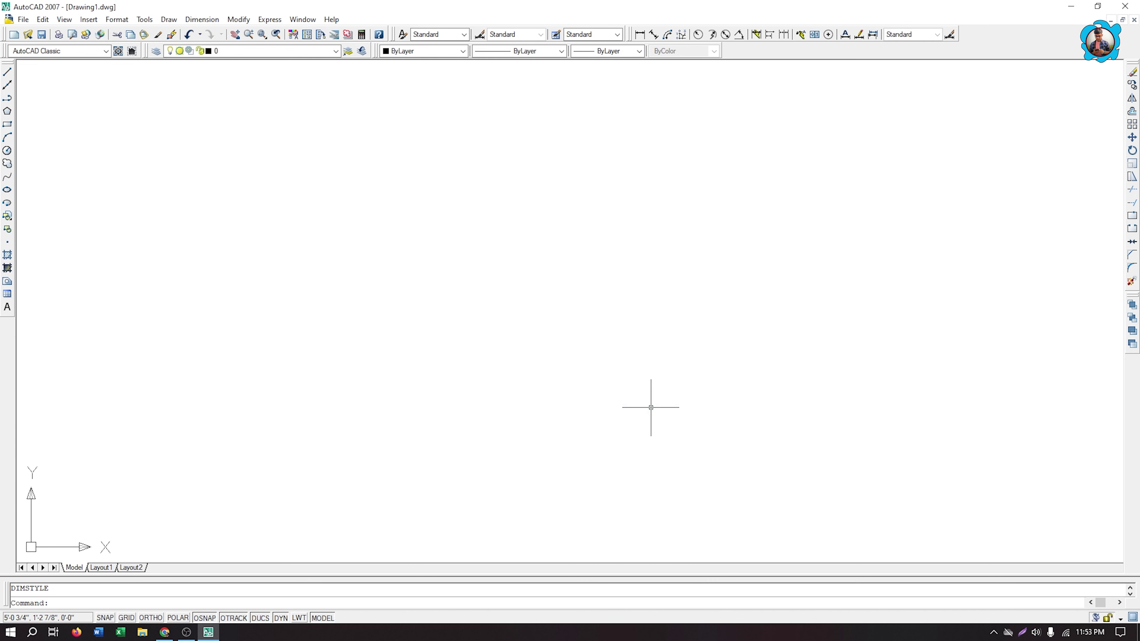